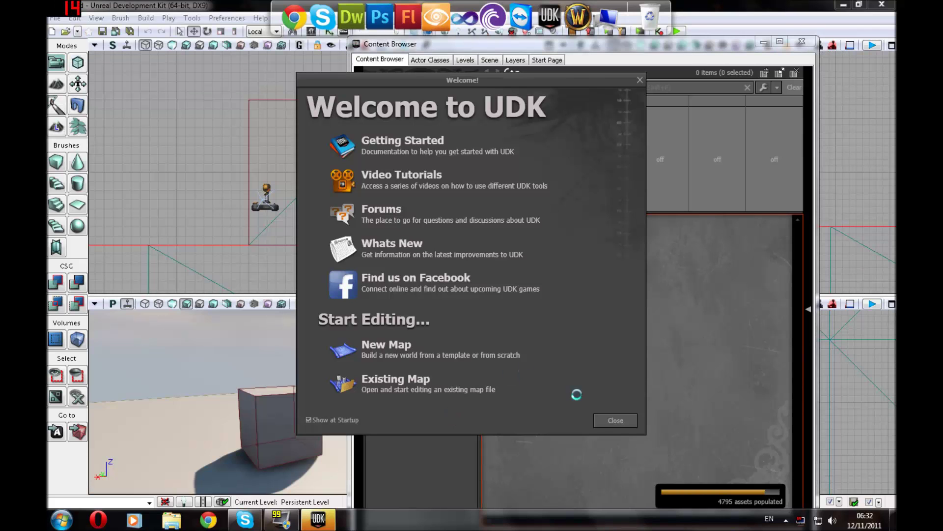
- Dismiss the welcome screen and minimize the Content Browser
click(616, 420)
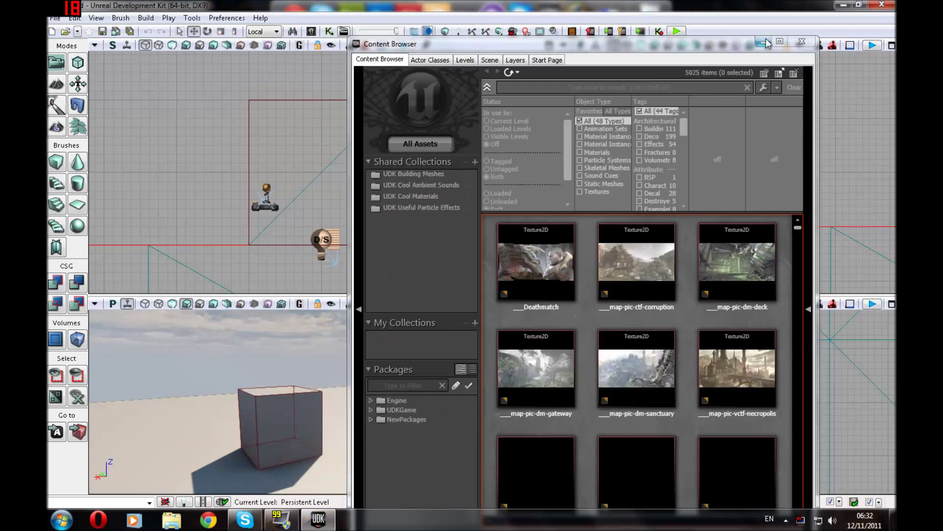
click(769, 43)
- Delete the default floor and the cube static mesh from the level
right_drag(324, 393, 427, 400)
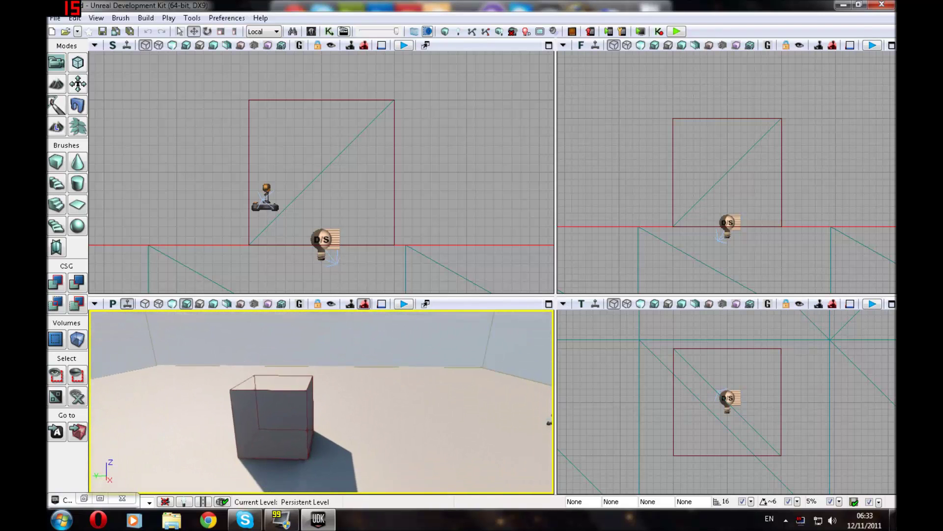
click(374, 417)
key(Delete)
click(277, 423)
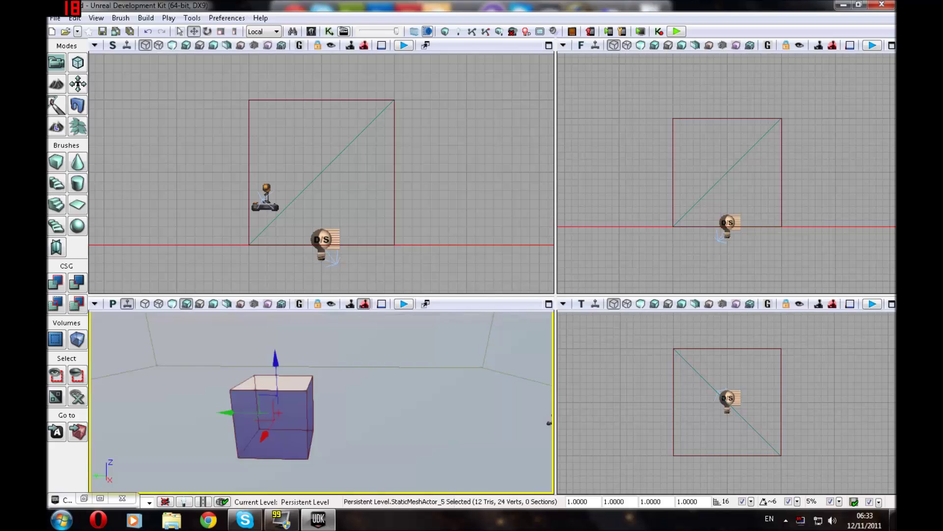
key(Delete)
- Create a new terrain with 50 by 50 patches at location 0, 0, 0 and no layer setup
right_drag(266, 383, 319, 378)
click(192, 18)
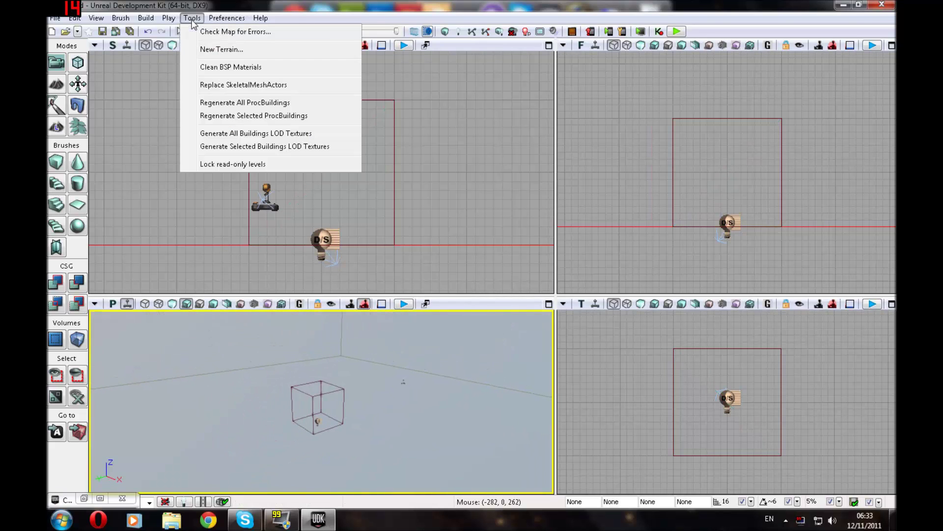
click(216, 49)
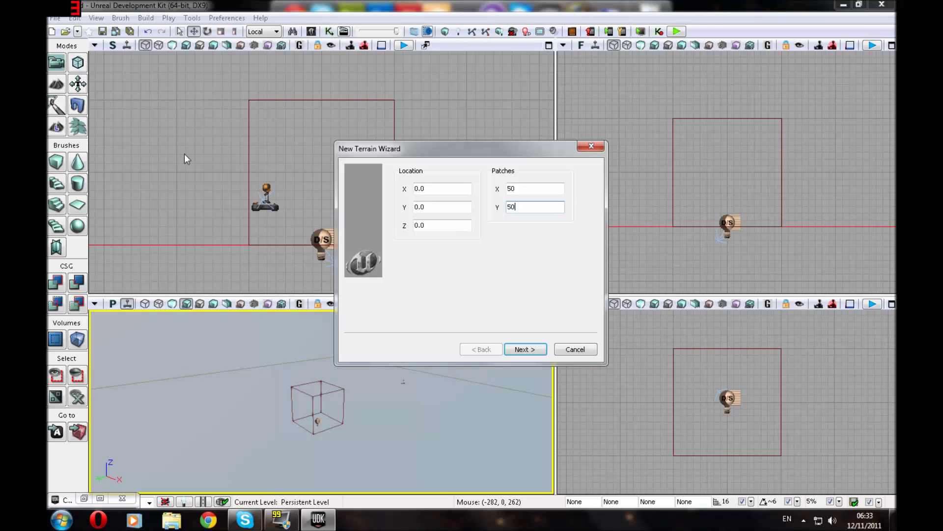
key(Return)
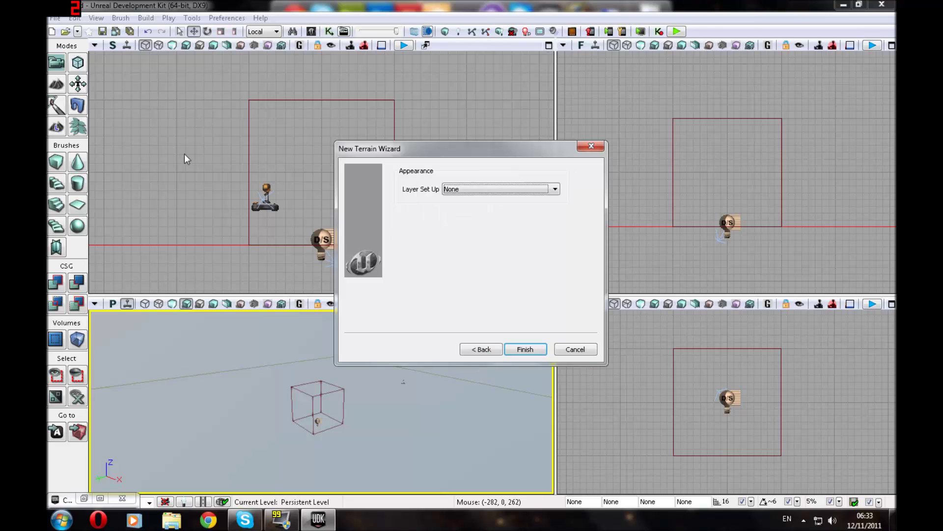
click(525, 349)
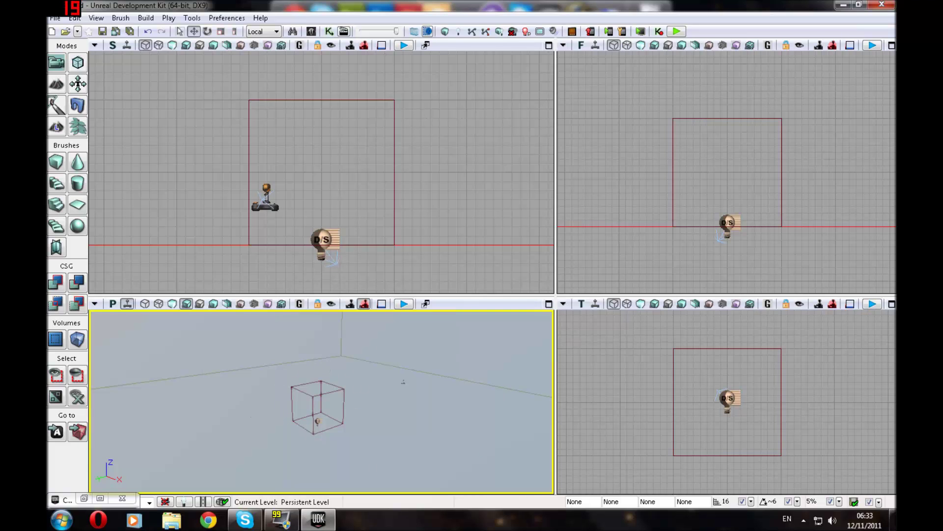
- Select the new terrain and open the terrain editing mode, moving its window clear of the perspective viewport
right_drag(344, 393, 212, 411)
right_drag(294, 403, 409, 388)
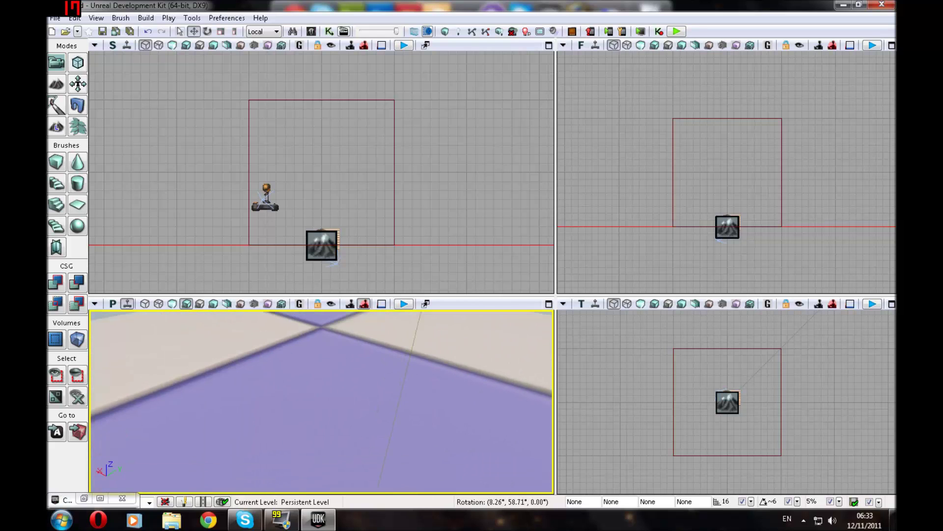
click(324, 398)
right_drag(325, 398, 403, 396)
mouse_move(780, 403)
mouse_down()
mouse_move(880, 404)
mouse_move(780, 405)
mouse_up()
mouse_move(442, 398)
right_down()
mouse_move(379, 385)
mouse_move(389, 363)
mouse_move(404, 364)
mouse_move(429, 341)
mouse_move(451, 345)
mouse_move(455, 365)
mouse_move(438, 388)
right_up()
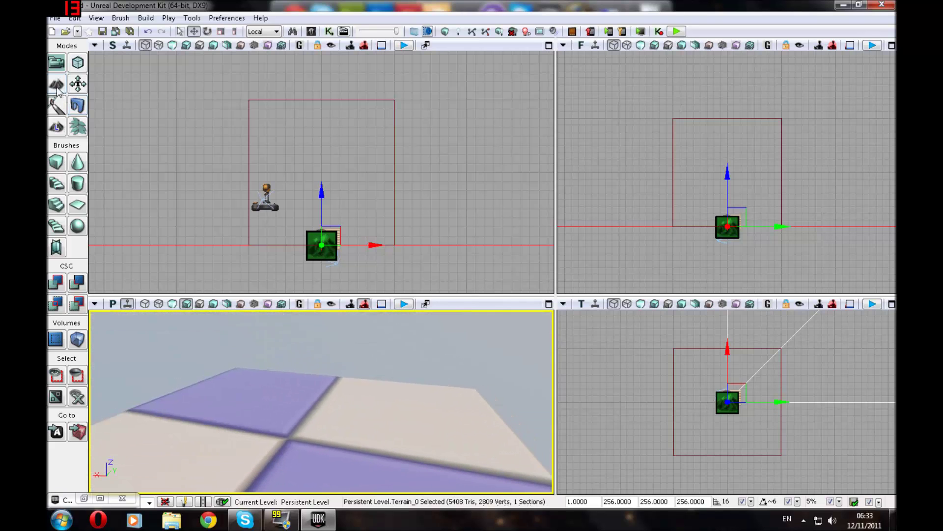
drag(319, 418, 319, 415)
click(57, 86)
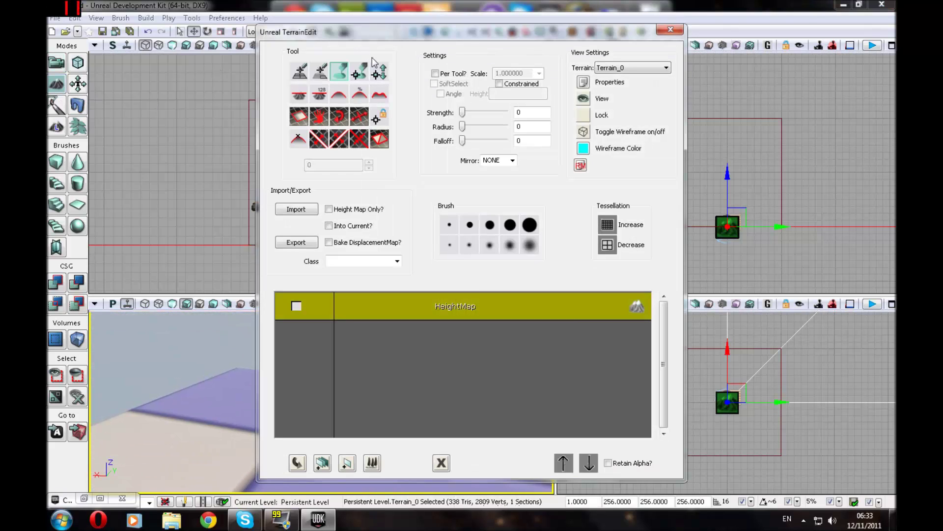
drag(370, 32, 589, 52)
- Choose the Paint terrain tool with strength 32, radius 449 and falloff 309, and turn on the terrain wireframe
mouse_move(301, 403)
right_down()
mouse_move(79, 438)
mouse_move(63, 476)
right_up()
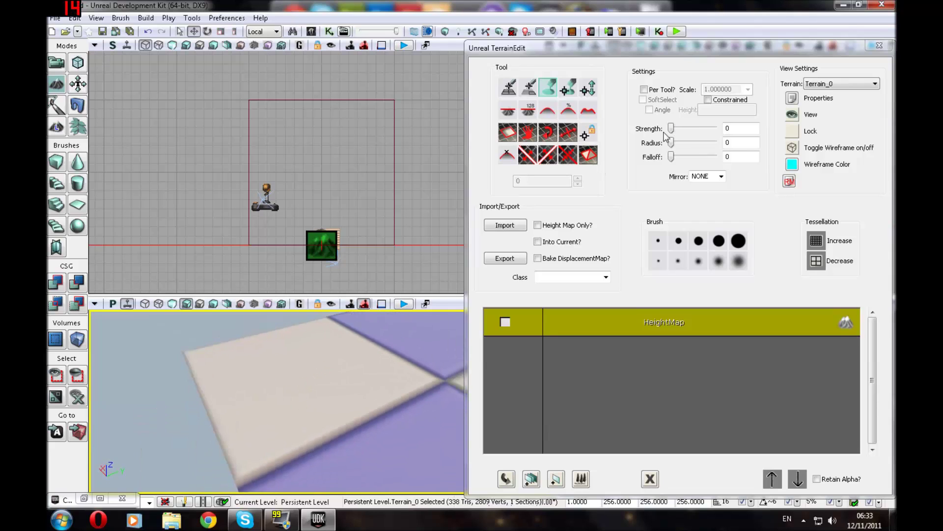
click(547, 93)
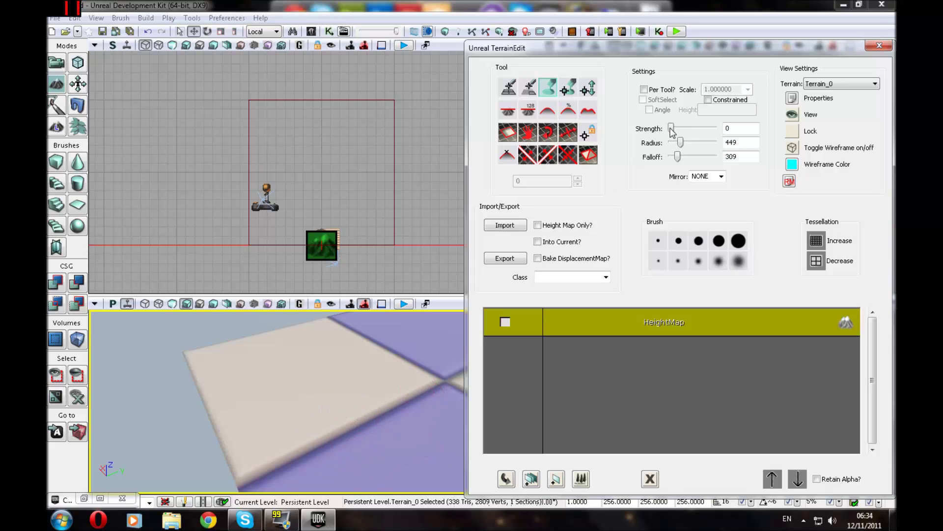
mouse_move(333, 359)
right_down()
mouse_move(341, 407)
mouse_move(300, 327)
mouse_move(285, 349)
mouse_move(307, 334)
mouse_move(328, 373)
mouse_move(356, 351)
mouse_move(366, 310)
mouse_move(370, 354)
mouse_move(347, 396)
mouse_move(442, 418)
right_up()
click(791, 150)
- Raise a ridge of rounded hills along the terrain's corner with the Paint tool
mouse_move(320, 385)
right_down()
mouse_move(339, 359)
mouse_move(319, 385)
right_up()
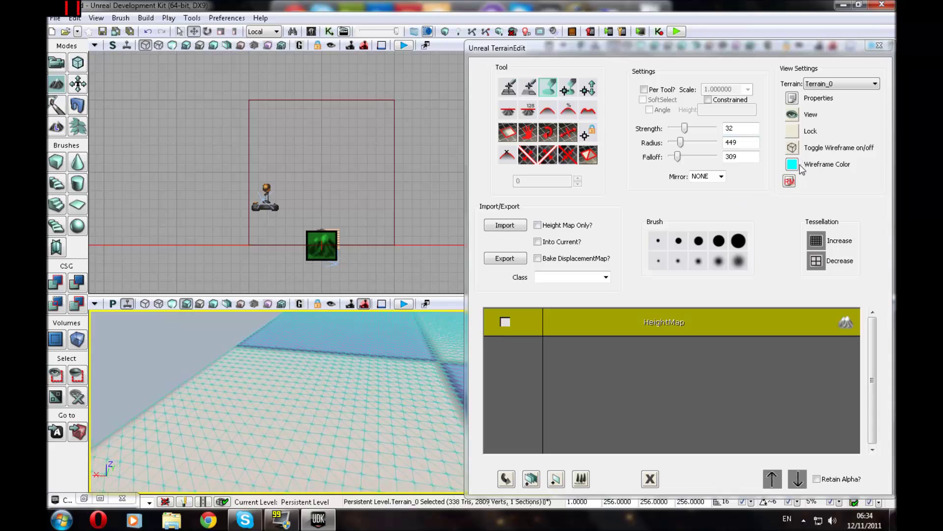
right_drag(314, 329, 221, 350)
mouse_move(294, 363)
right_down()
mouse_move(314, 391)
mouse_move(317, 379)
right_up()
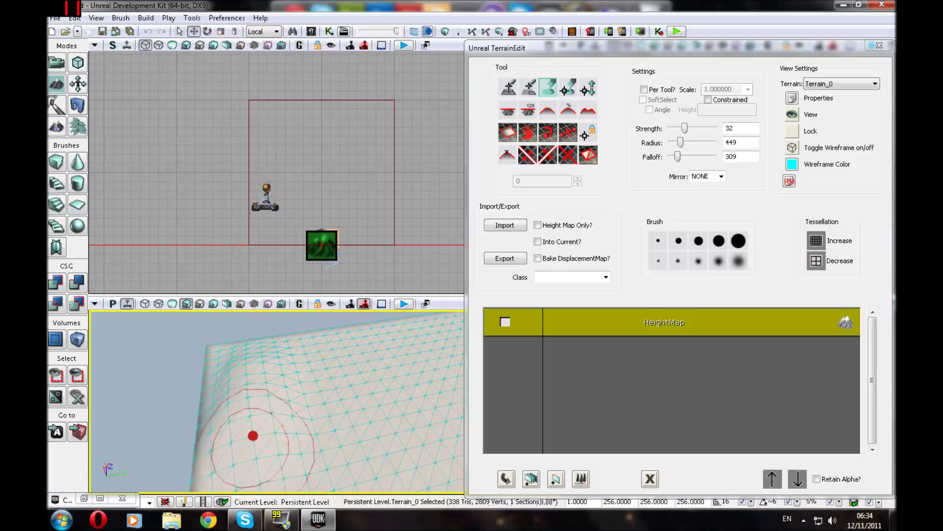
mouse_move(319, 351)
right_down()
mouse_move(257, 374)
mouse_move(322, 356)
right_up()
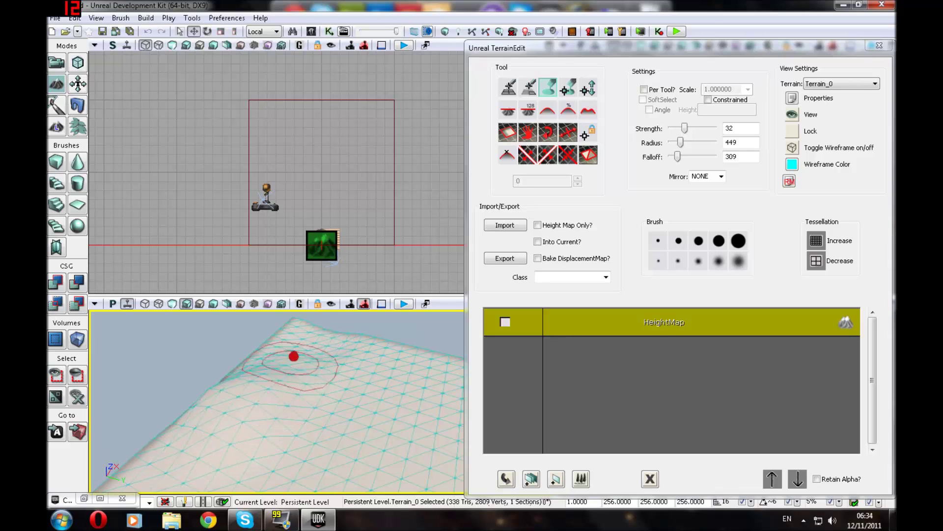
mouse_move(248, 375)
ctrl+mouse_down()
mouse_move(190, 417)
mouse_move(212, 390)
mouse_move(263, 369)
mouse_move(300, 332)
mouse_move(277, 342)
ctrl+mouse_up()
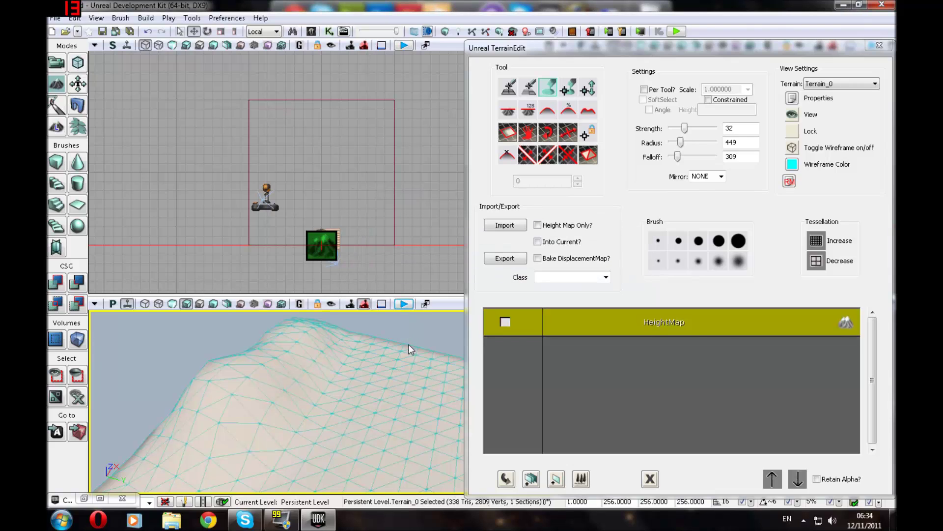
- Play the level in the perspective viewport, walk towards the painted hills, and end the session
key(alt+p)
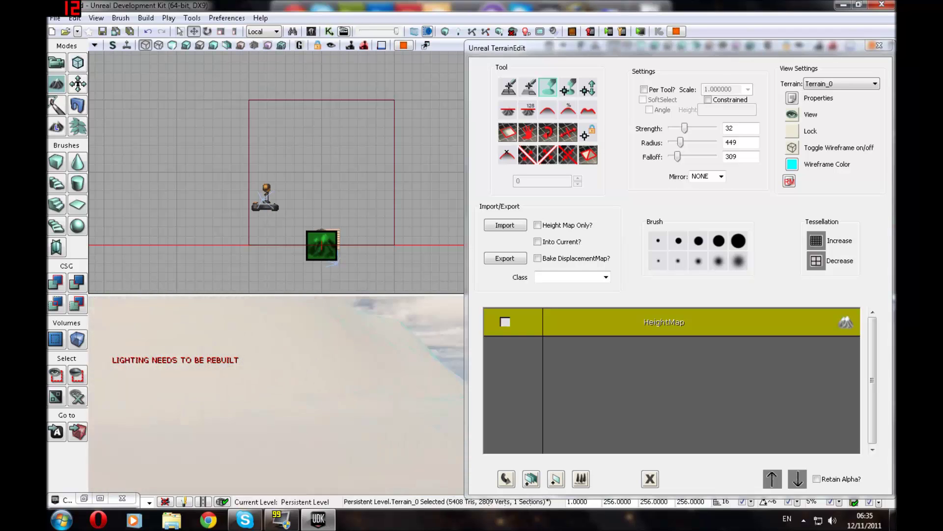
key(w)
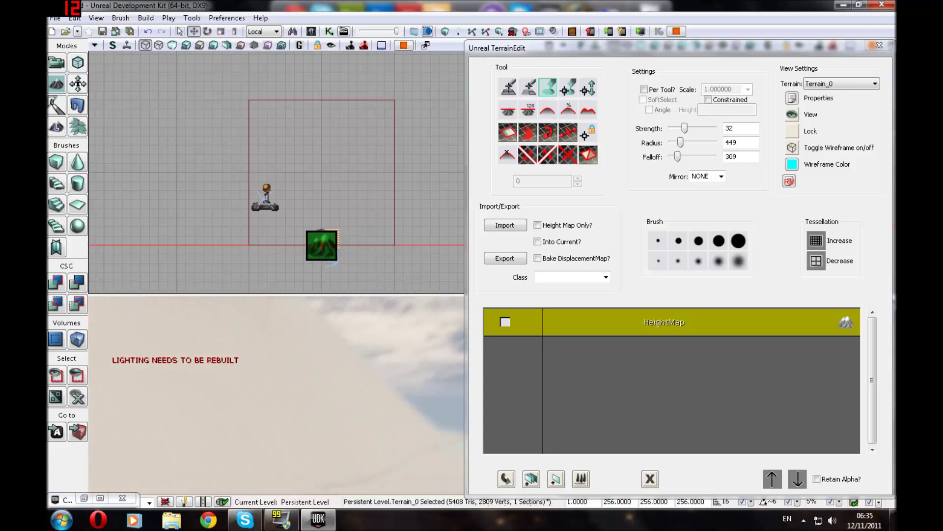
key(Escape)
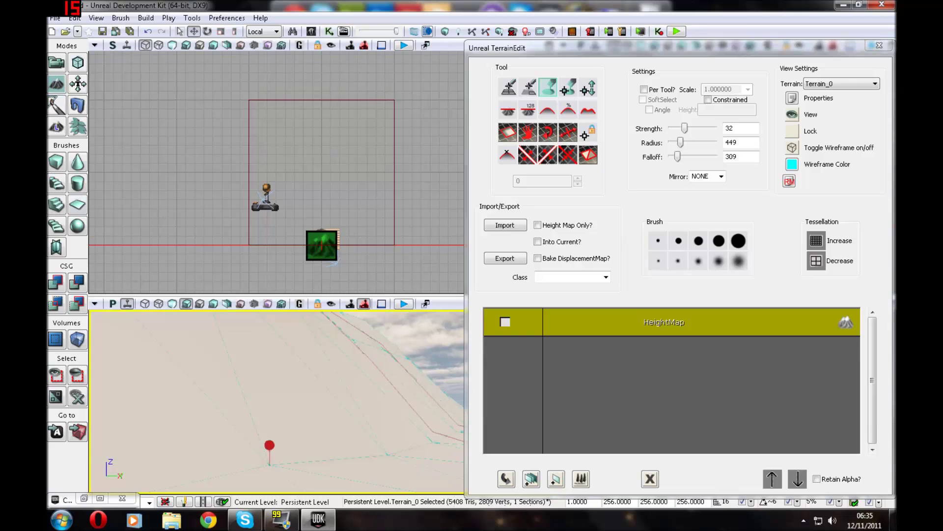
- Raise one more hill beside the existing ridge with the Paint tool
mouse_move(270, 444)
right_down()
mouse_move(352, 332)
mouse_move(421, 432)
mouse_move(234, 434)
mouse_move(347, 429)
mouse_move(257, 423)
mouse_move(336, 430)
right_up()
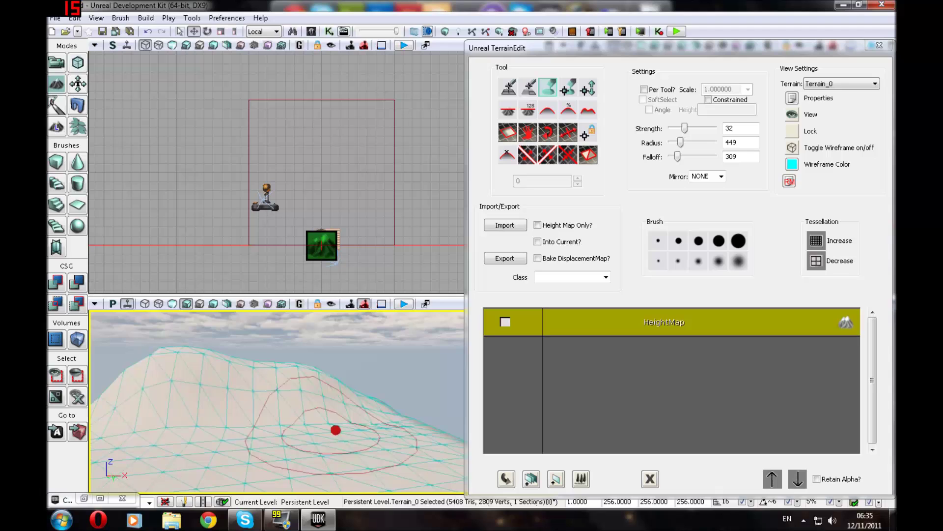
ctrl+drag(393, 420, 407, 438)
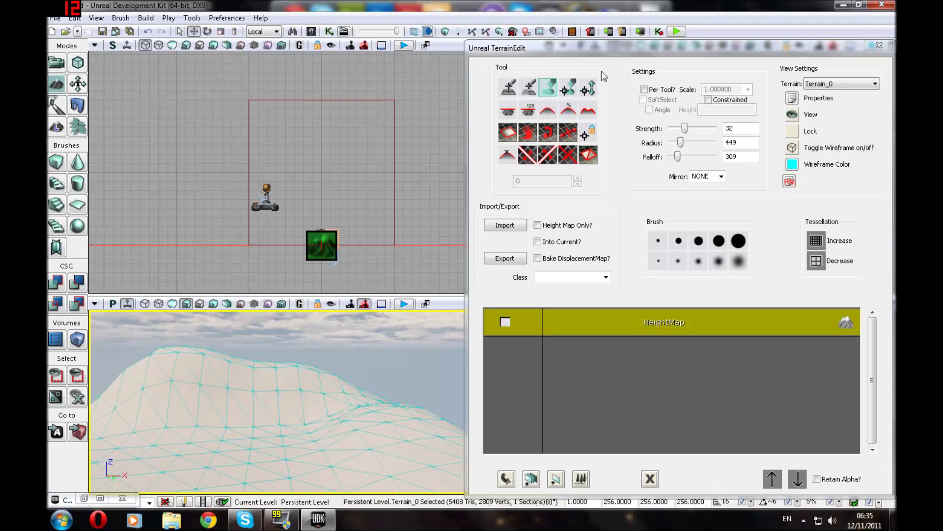
- Level out the heights of the painted hills with the Average terrain tool
click(561, 111)
mouse_move(303, 389)
right_down()
mouse_move(307, 342)
mouse_move(265, 383)
mouse_move(211, 389)
right_up()
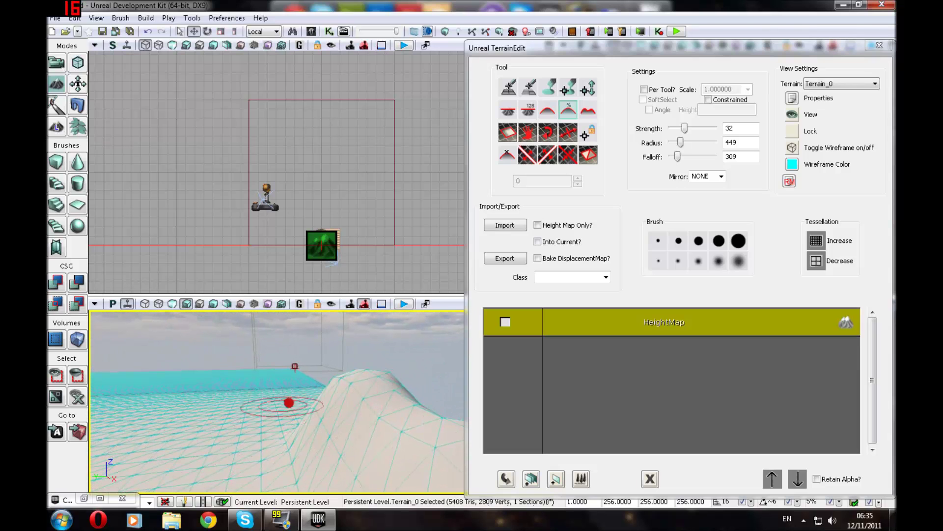
mouse_move(326, 414)
right_down()
mouse_move(308, 437)
mouse_move(349, 434)
mouse_move(356, 447)
mouse_move(274, 354)
mouse_move(274, 362)
mouse_move(288, 339)
mouse_move(291, 381)
mouse_move(344, 432)
mouse_move(291, 367)
right_up()
mouse_move(281, 358)
ctrl+mouse_down()
mouse_move(305, 396)
mouse_move(375, 419)
mouse_move(402, 445)
ctrl+mouse_up()
mouse_move(402, 444)
right_down()
mouse_move(278, 401)
mouse_move(216, 394)
mouse_move(299, 366)
mouse_move(321, 377)
mouse_move(398, 322)
mouse_move(432, 315)
mouse_move(366, 403)
mouse_move(314, 451)
mouse_move(336, 327)
mouse_move(388, 317)
right_up()
- Play the level in the viewport to check the averaged hills by walking over them, and stop playing
click(403, 303)
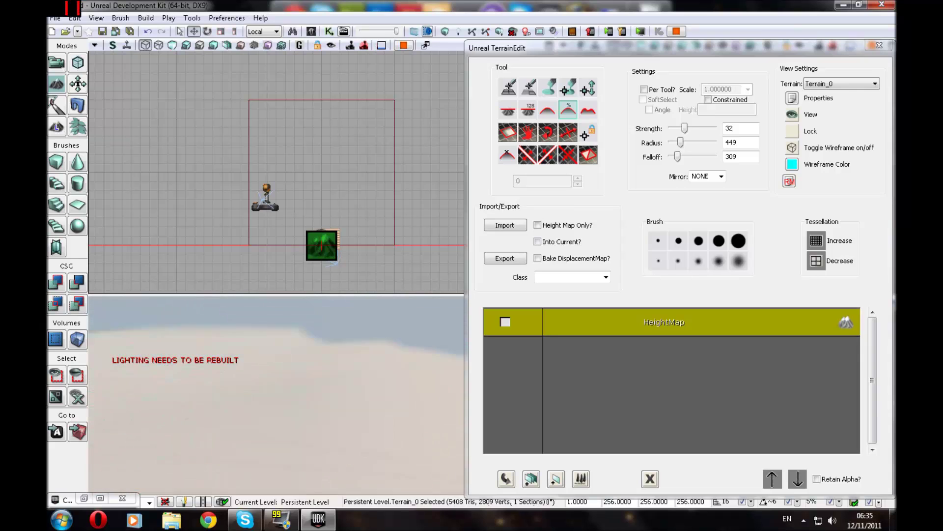
key(w)
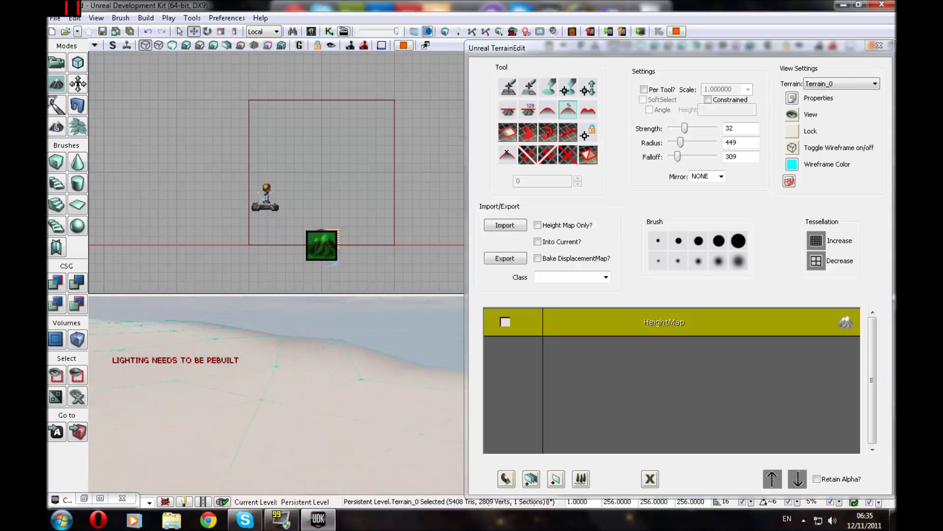
key(Escape)
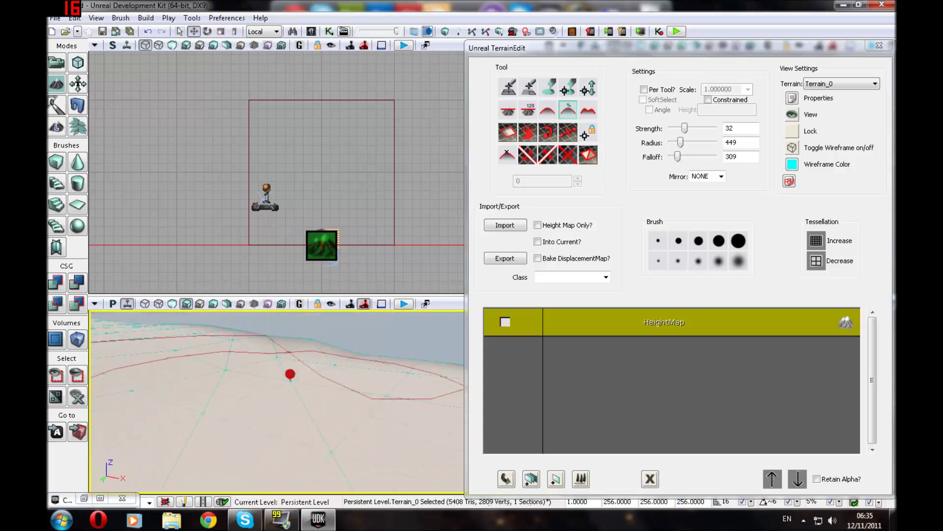
- Roughen the hills into jagged peaks and dips with the Noise terrain tool, working along the whole ridge
scroll(344, 388, down, 5)
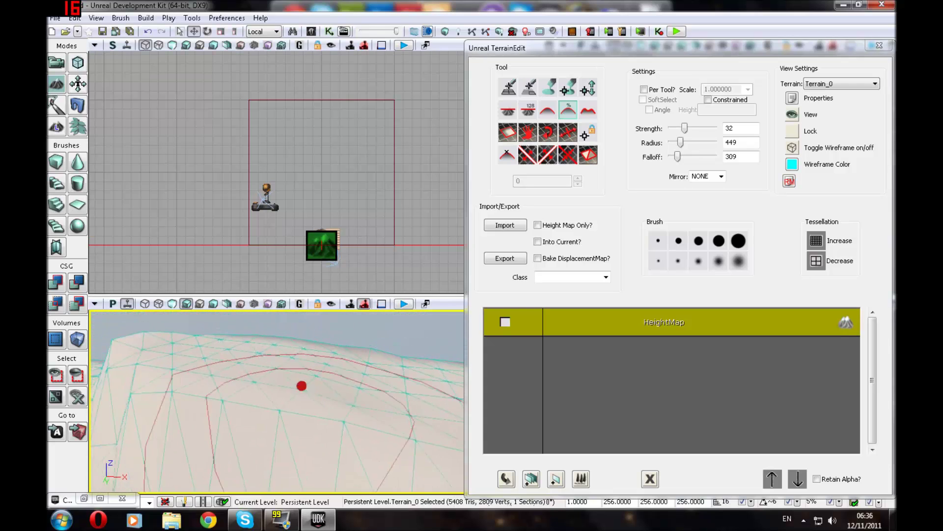
click(587, 112)
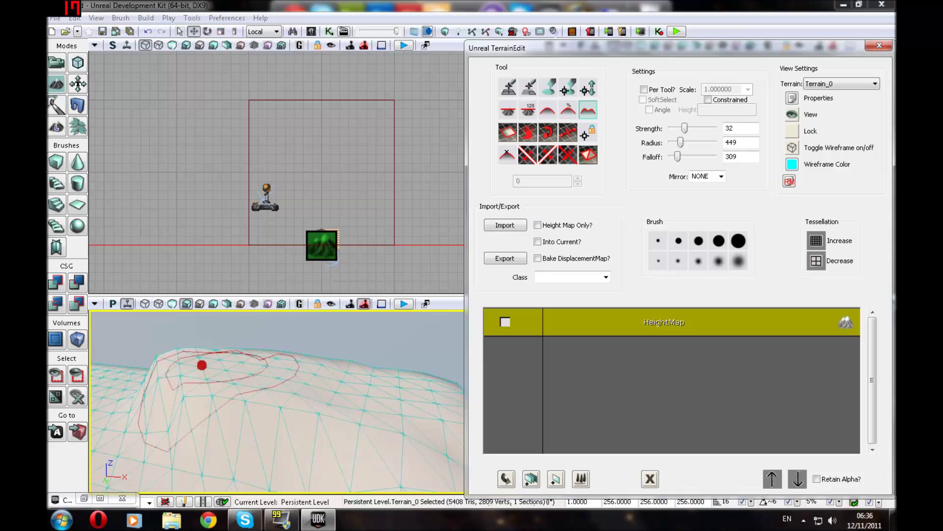
ctrl+drag(202, 364, 201, 359)
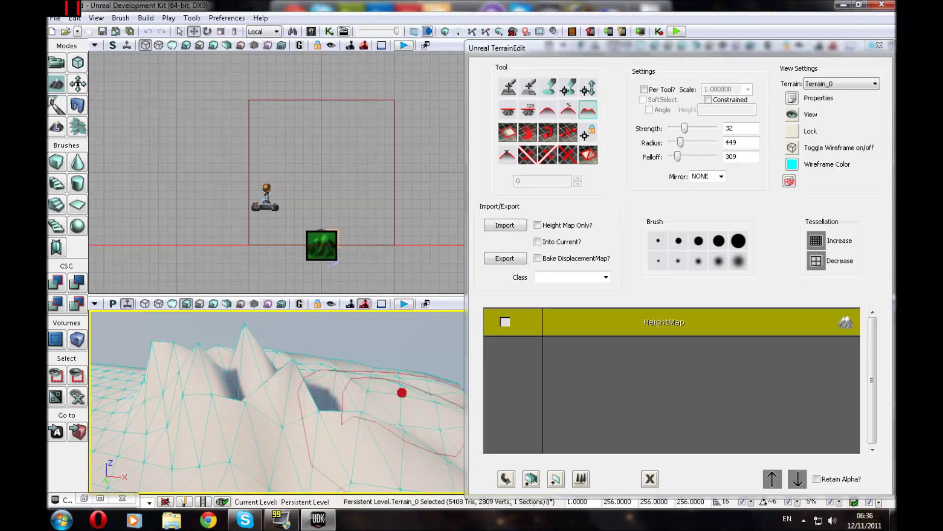
mouse_move(402, 392)
ctrl+mouse_down()
mouse_move(399, 409)
mouse_move(337, 358)
ctrl+mouse_up()
right_drag(263, 381, 410, 385)
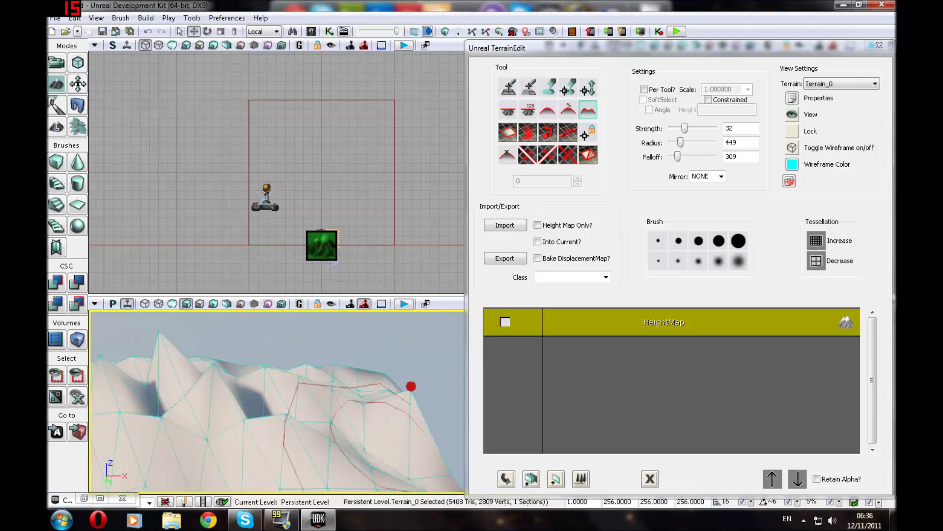
ctrl+drag(411, 385, 324, 400)
mouse_move(324, 400)
right_down()
mouse_move(227, 442)
mouse_move(295, 429)
right_up()
mouse_move(295, 429)
ctrl+mouse_down()
mouse_move(400, 427)
mouse_move(323, 339)
ctrl+mouse_up()
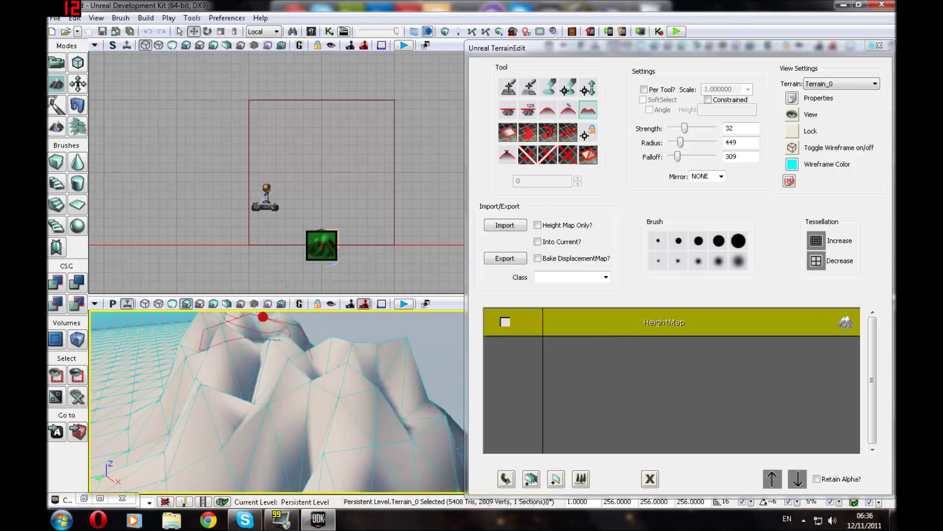
mouse_move(263, 317)
ctrl+mouse_down()
mouse_move(309, 375)
mouse_move(377, 432)
mouse_move(256, 315)
ctrl+mouse_up()
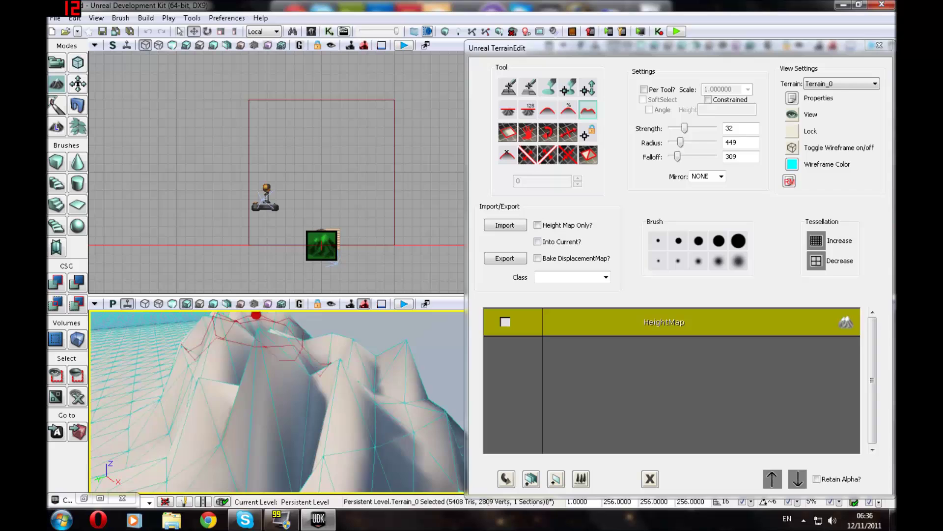
mouse_move(244, 407)
right_down()
mouse_move(261, 436)
mouse_move(278, 415)
mouse_move(248, 388)
mouse_move(275, 408)
mouse_move(308, 378)
mouse_move(300, 376)
mouse_move(307, 418)
mouse_move(334, 388)
right_up()
- Play the level in the viewport to examine the jagged terrain at player height, and exit
click(403, 305)
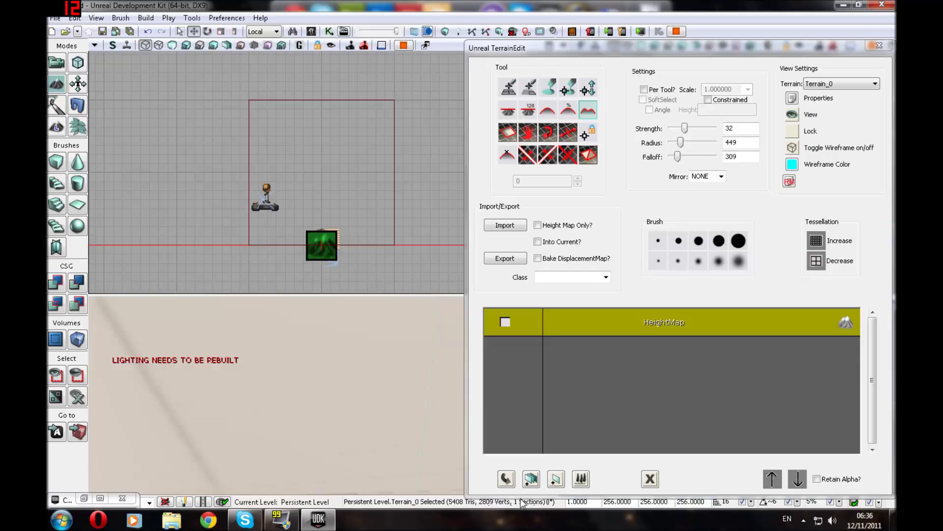
key(Escape)
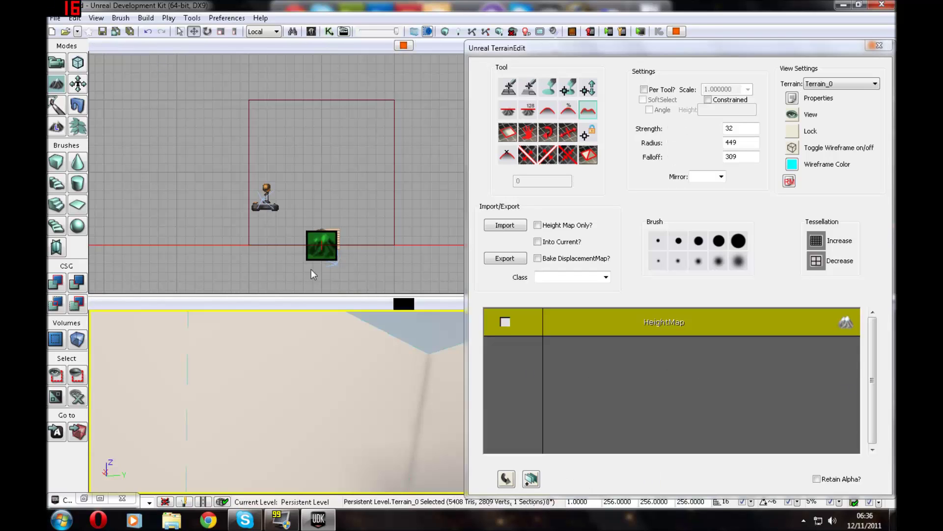
- Smooth the jagged peaks into soft rolling hills with the Smooth terrain tool, working along the whole ridge
right_drag(313, 354, 315, 411)
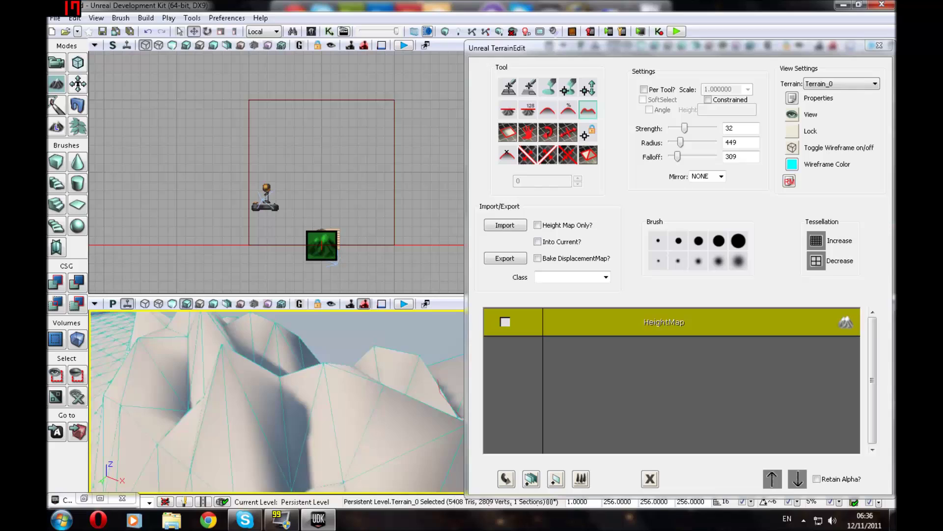
click(549, 108)
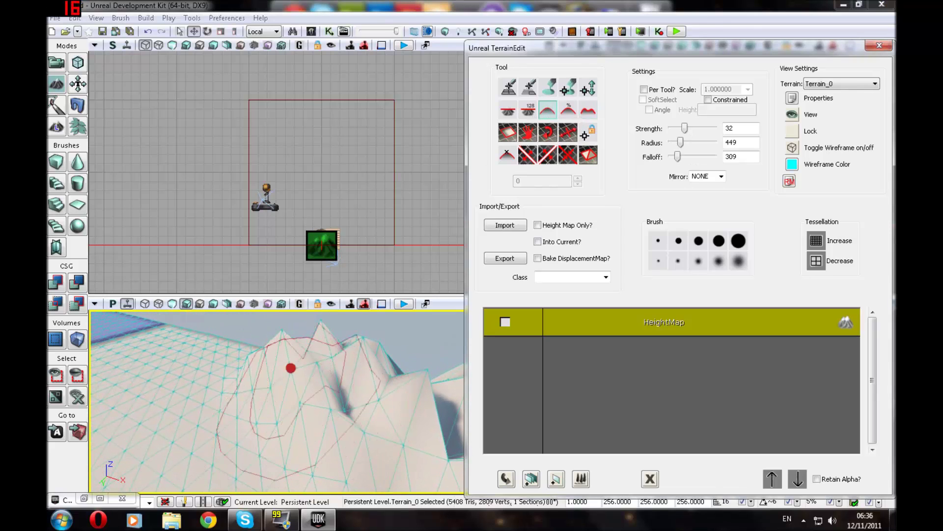
ctrl+drag(291, 367, 453, 434)
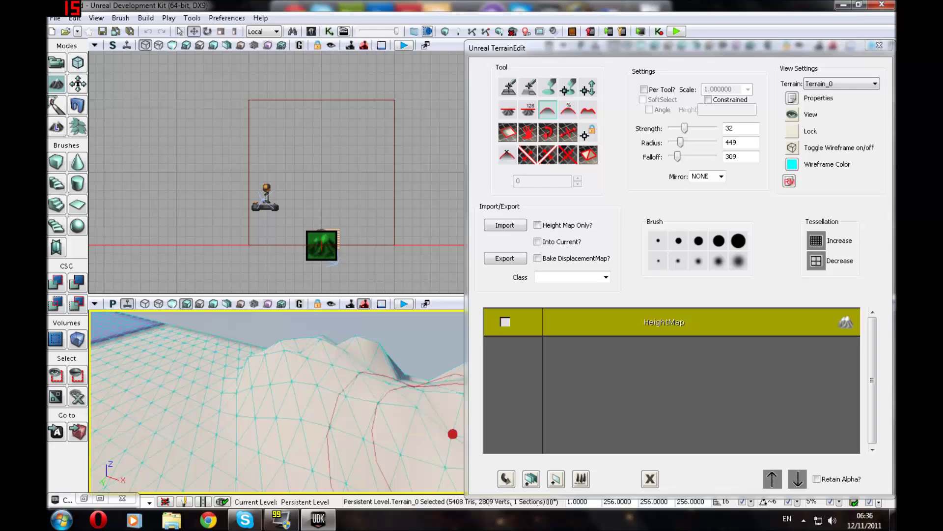
ctrl+drag(321, 346, 422, 393)
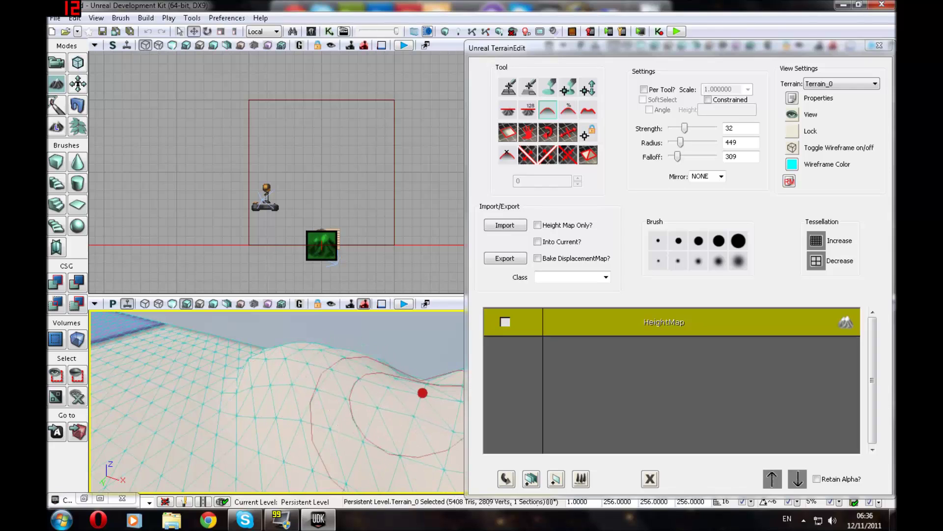
drag(330, 427, 374, 418)
mouse_move(309, 425)
mouse_down()
mouse_move(320, 403)
mouse_move(309, 424)
mouse_move(263, 356)
mouse_move(394, 364)
mouse_move(282, 359)
mouse_up()
mouse_move(255, 409)
mouse_down()
mouse_move(120, 434)
mouse_move(93, 396)
mouse_move(103, 394)
mouse_move(106, 432)
mouse_up()
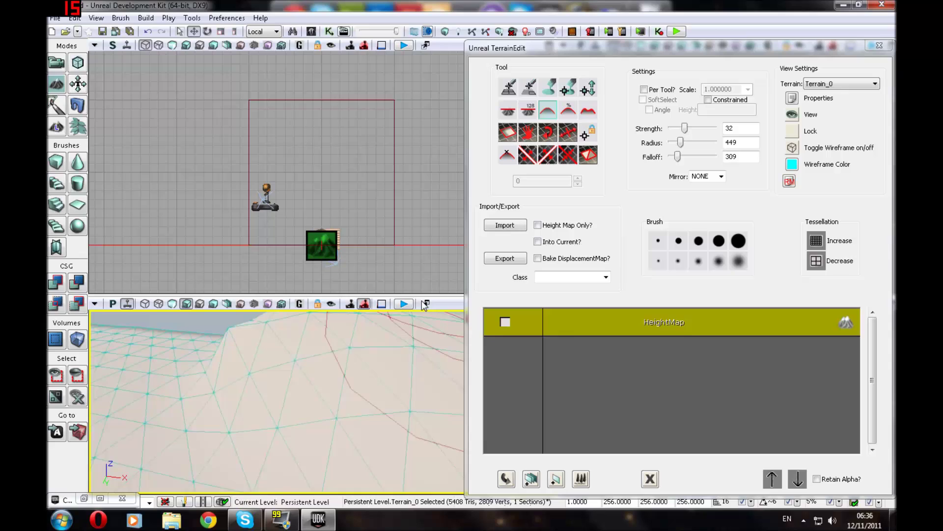
- Play the level in the viewport to examine the smoothed hills at player height, and exit
click(396, 306)
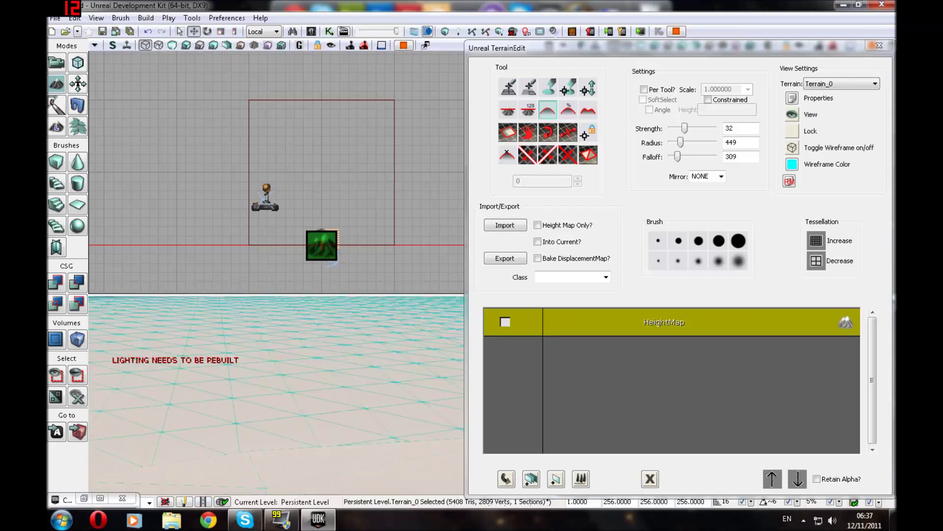
key(Escape)
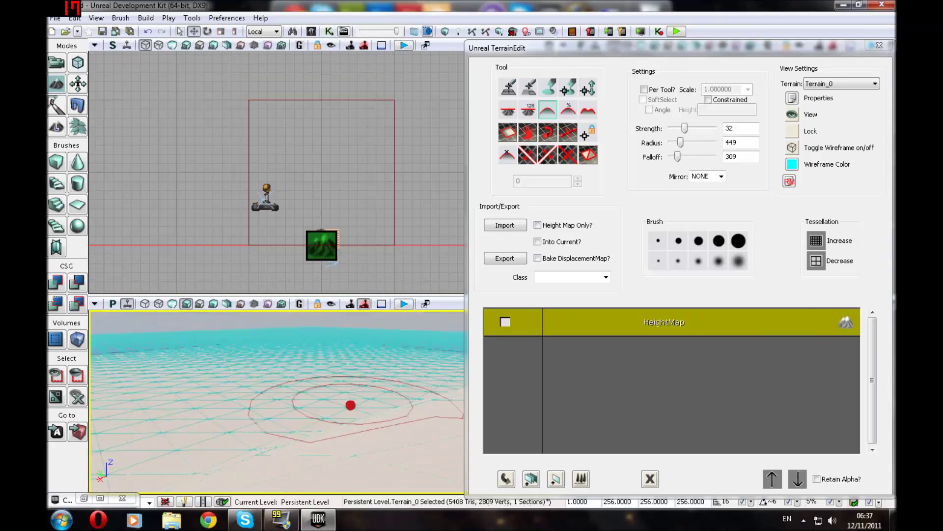
key(Escape)
- Try the Flatten terrain tool on the hills and set its strength to 12
right_drag(276, 401, 344, 391)
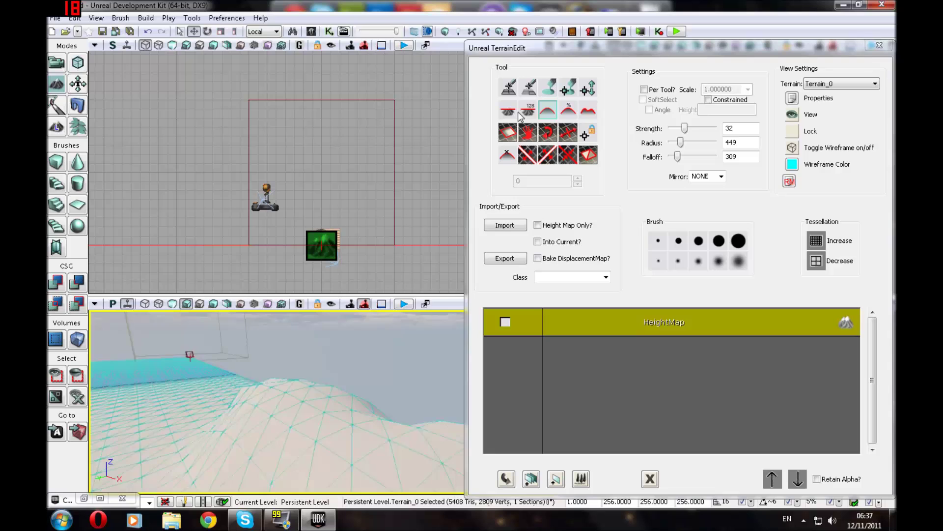
click(511, 112)
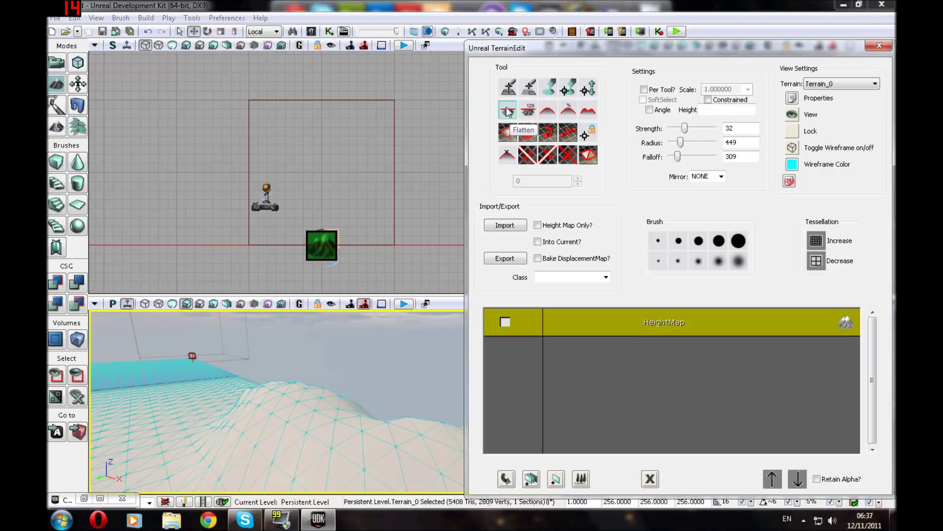
mouse_move(285, 417)
right_down()
mouse_move(260, 430)
mouse_move(290, 422)
right_up()
mouse_move(240, 413)
mouse_down()
mouse_move(207, 373)
mouse_move(350, 425)
mouse_up()
drag(684, 130, 682, 130)
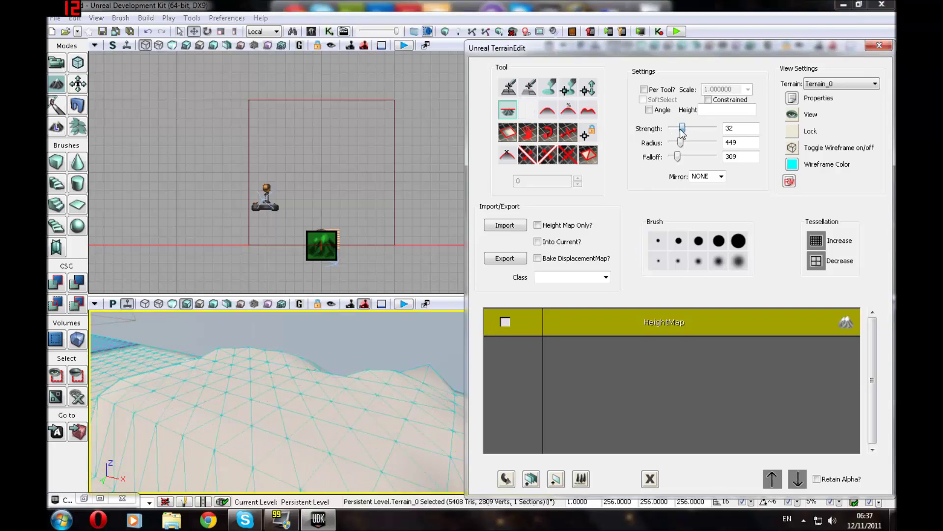
click(229, 374)
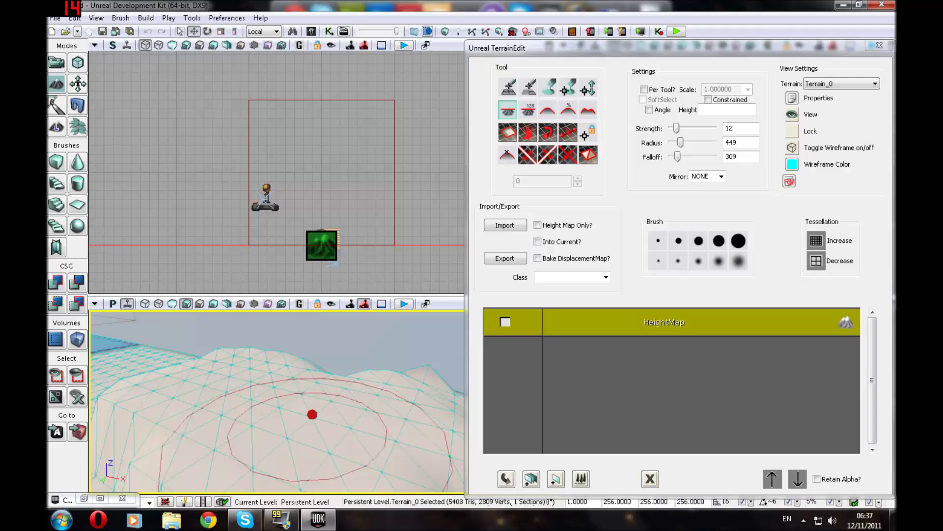
- Set the Flatten height to 50 and flatten the nearer hills down to that level
mouse_move(314, 393)
right_down()
mouse_move(205, 413)
mouse_move(343, 365)
right_up()
click(720, 114)
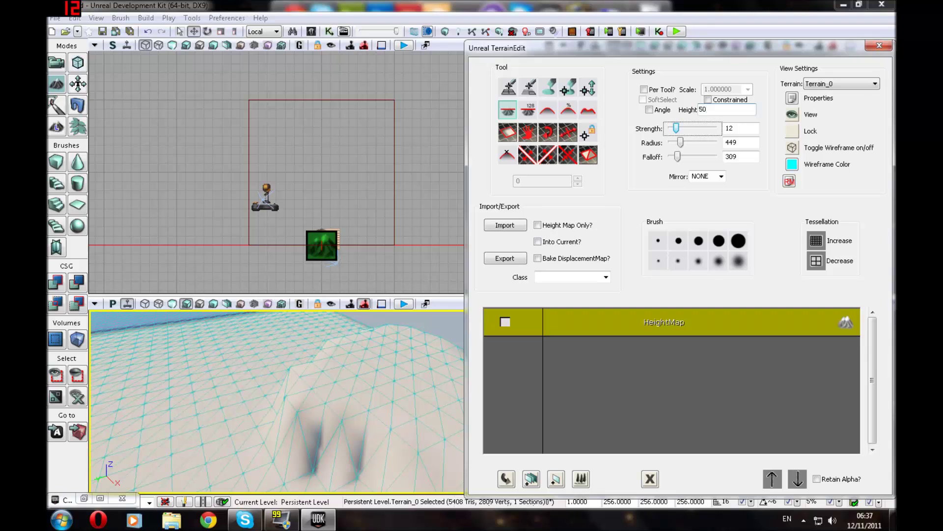
mouse_move(336, 380)
ctrl+mouse_down()
mouse_move(350, 343)
mouse_move(376, 383)
mouse_move(348, 427)
ctrl+mouse_up()
ctrl+drag(406, 388, 405, 345)
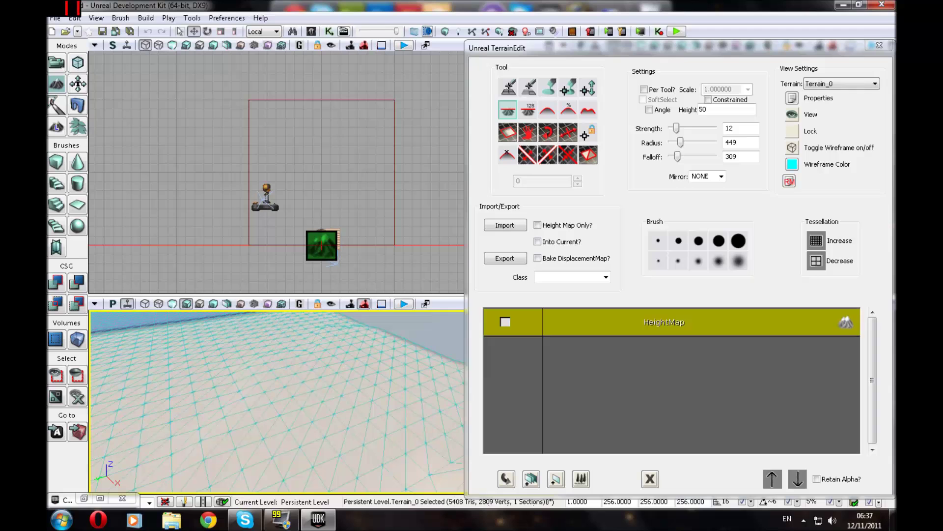
right_drag(388, 412, 423, 374)
ctrl+drag(423, 375, 415, 392)
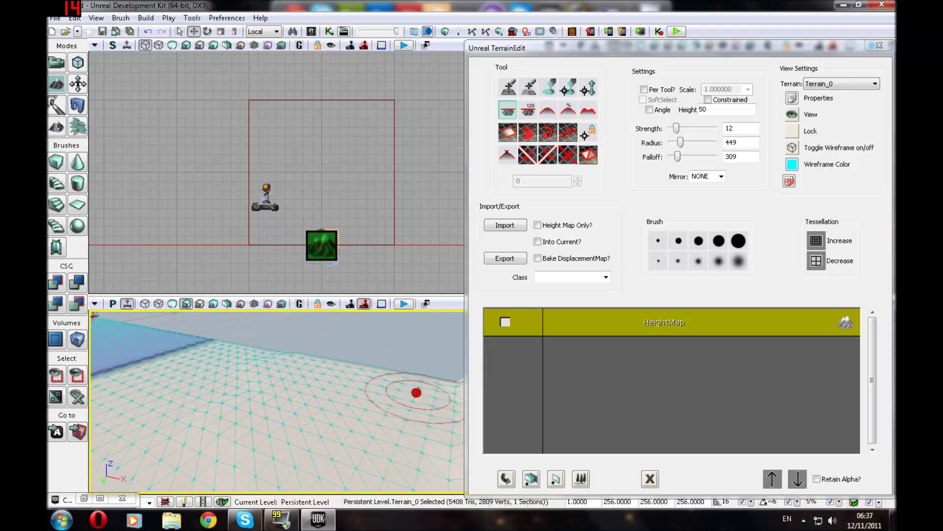
- Flatten the remaining hills at the far end of the ridge to height 50
mouse_move(410, 388)
right_down()
mouse_move(428, 398)
mouse_move(516, 399)
right_up()
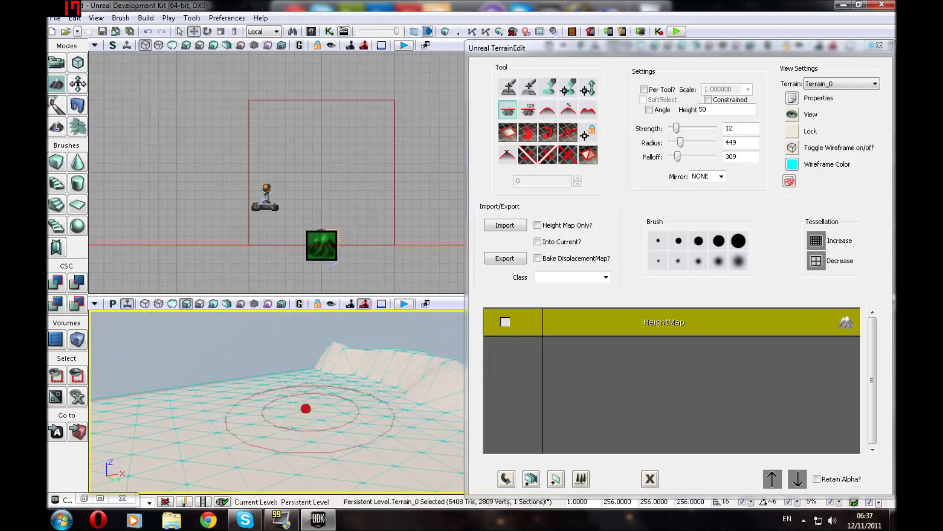
mouse_move(329, 371)
right_down()
mouse_move(400, 383)
mouse_move(394, 371)
right_up()
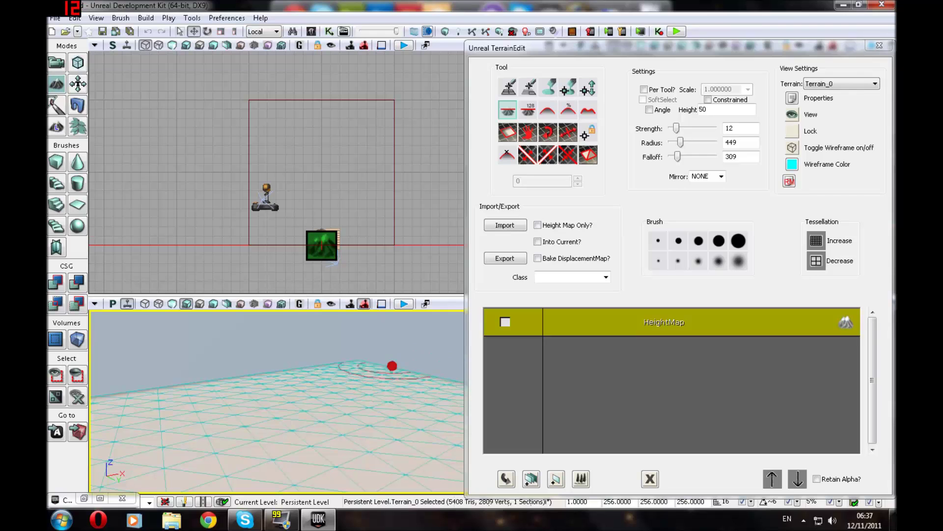
mouse_move(392, 365)
ctrl+mouse_down()
mouse_move(398, 437)
mouse_move(383, 456)
ctrl+mouse_up()
mouse_move(383, 457)
right_down()
mouse_move(368, 484)
mouse_move(432, 437)
mouse_move(462, 433)
mouse_move(334, 433)
mouse_move(289, 420)
right_up()
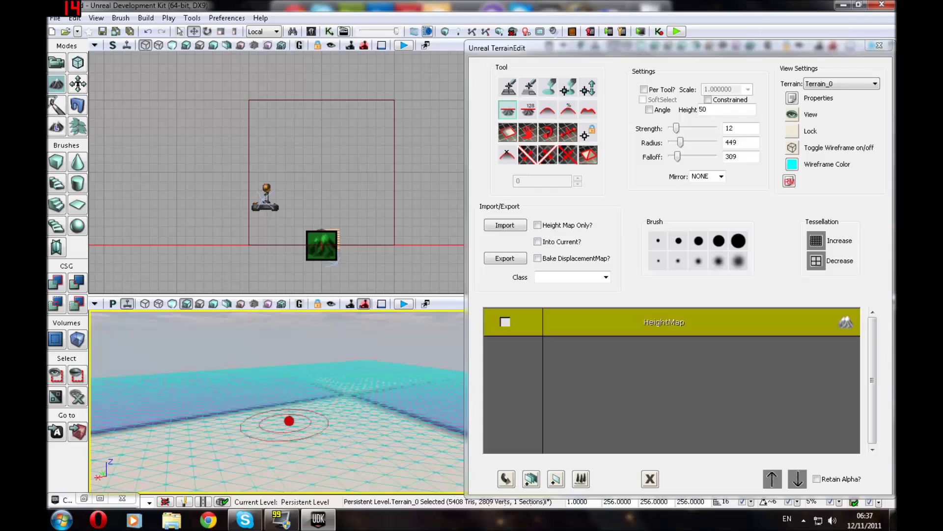
right_drag(305, 438, 352, 404)
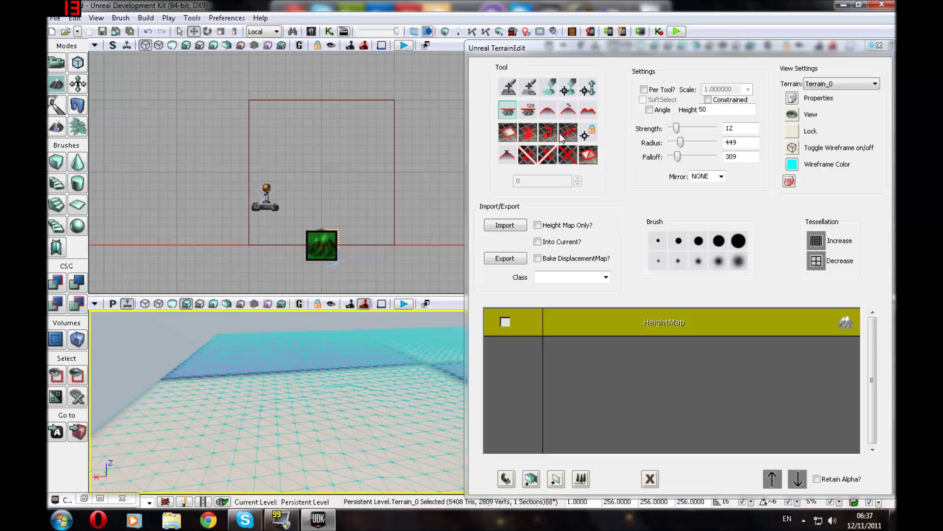
click(502, 172)
ctrl+drag(304, 469, 368, 423)
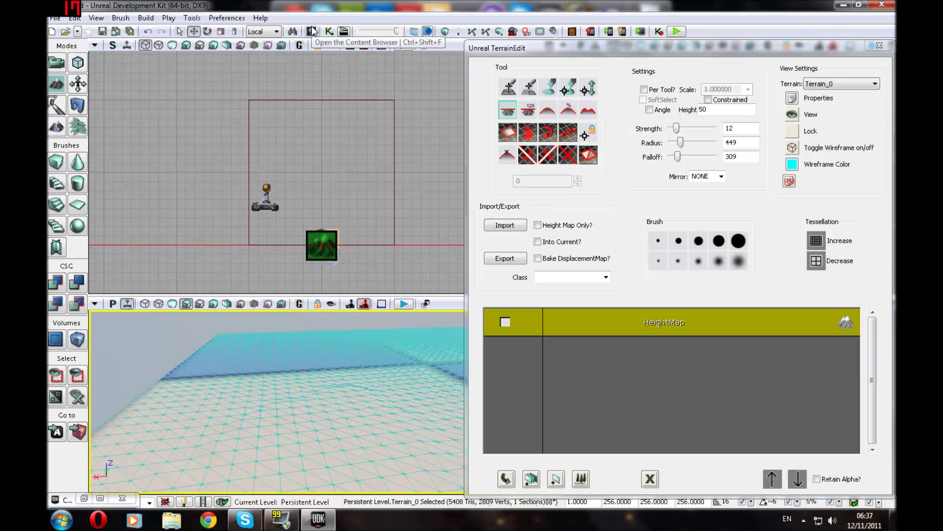
- Search the Content Browser for groundmaster, filter the assets to Materials, and select M_GroundMaster_01
click(83, 499)
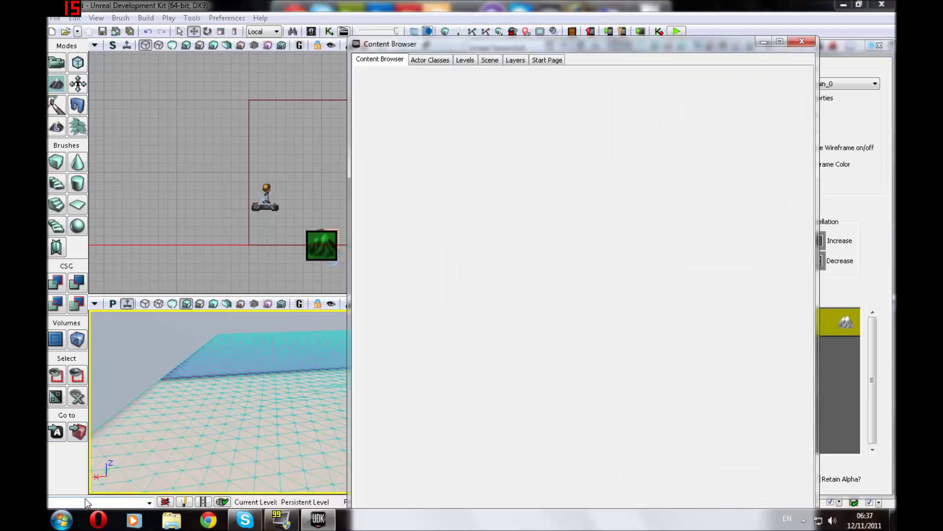
drag(613, 44, 205, 38)
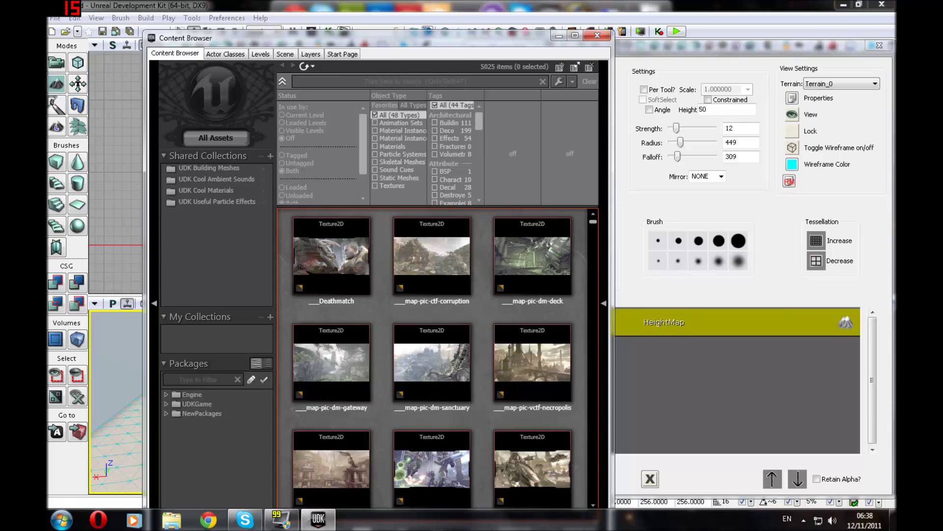
text(er)
click(412, 146)
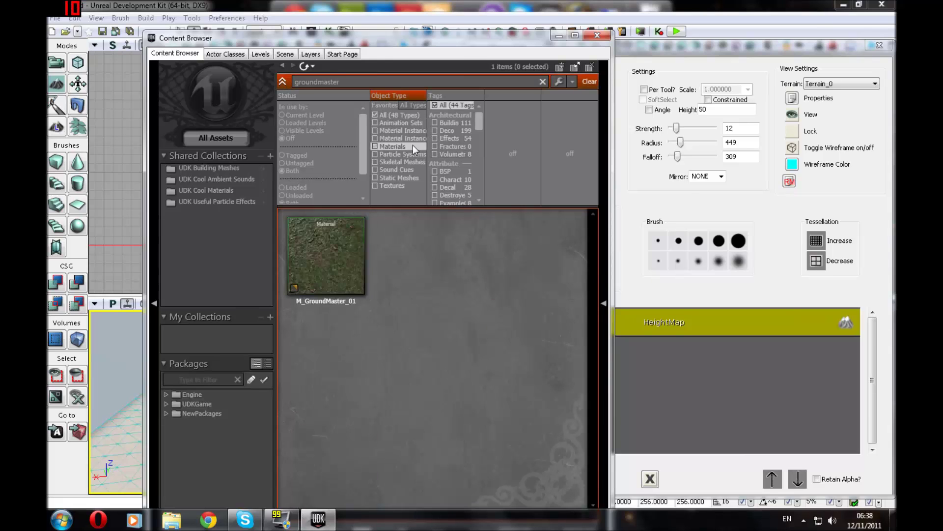
drag(435, 43, 513, 38)
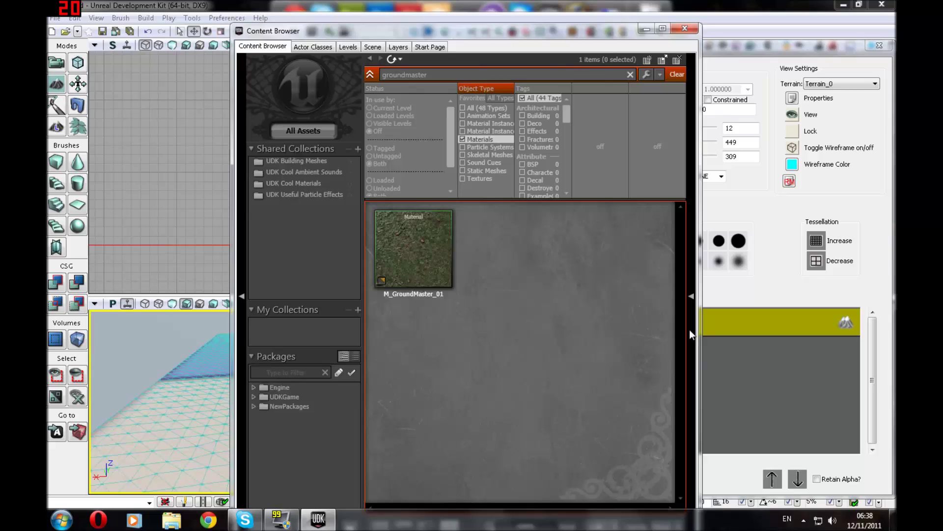
click(408, 270)
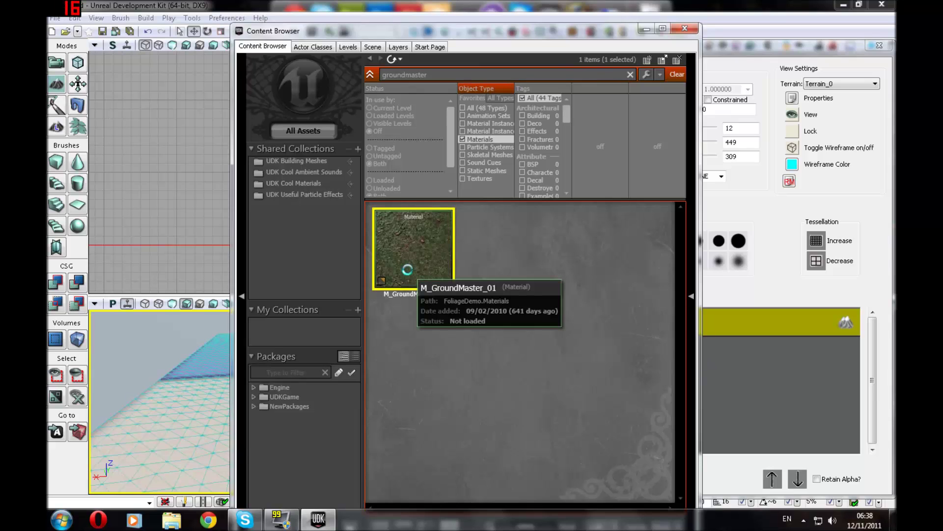
- Minimize the Content Browser and add an auto-created terrain setup layer from the selected M_GroundMaster_01 material
click(651, 31)
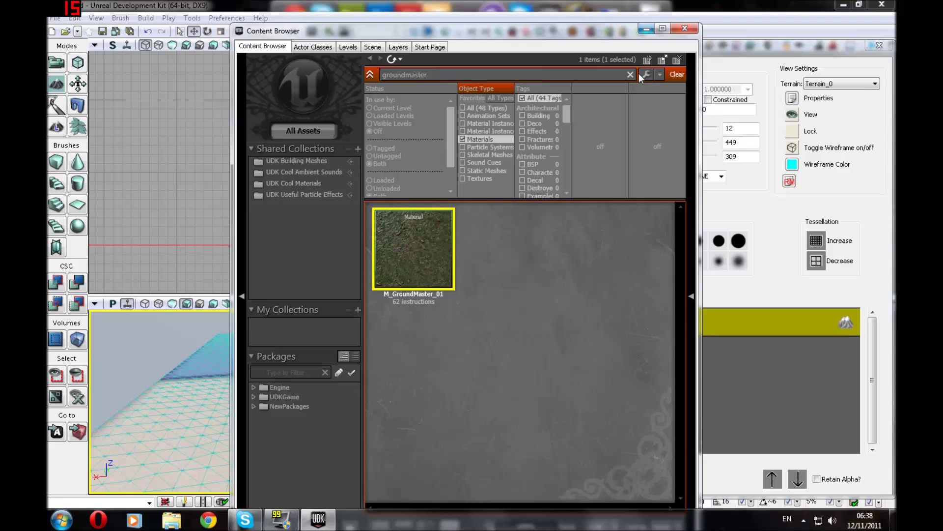
click(646, 30)
right_click(711, 341)
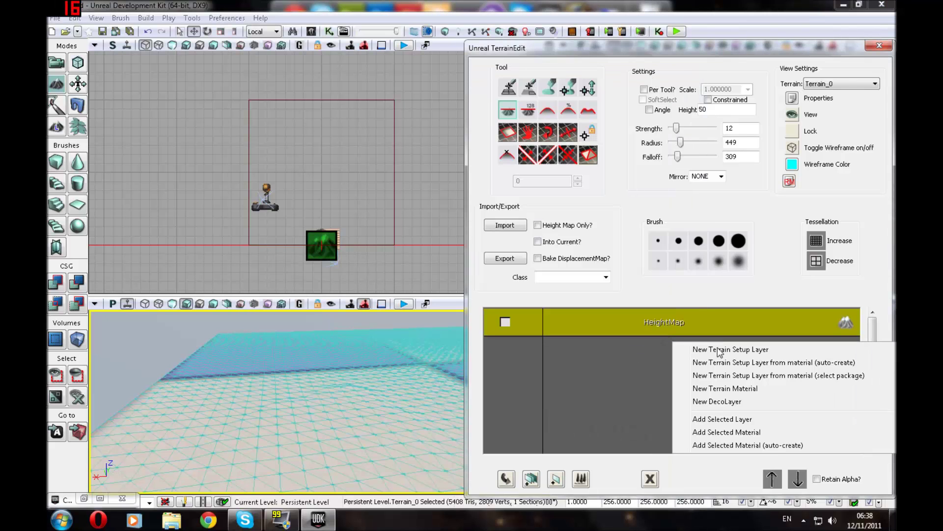
click(745, 364)
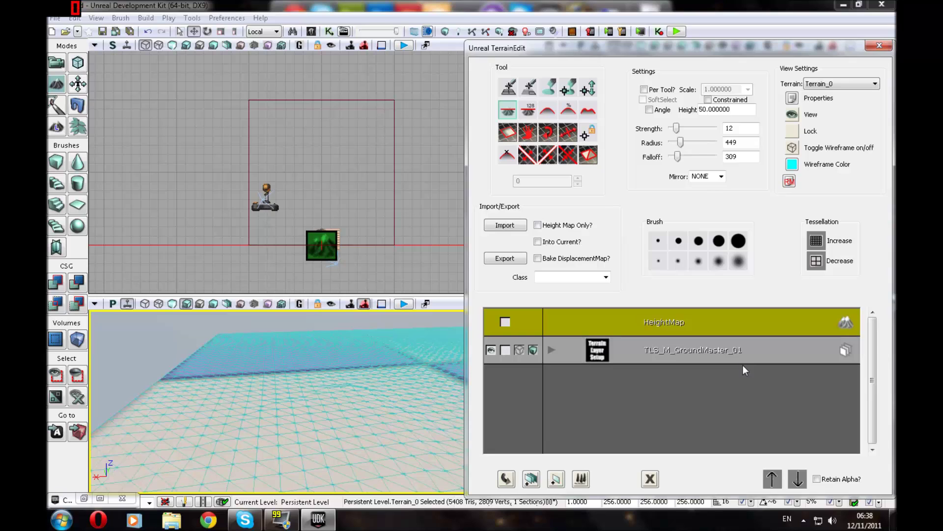
- Turn off the terrain's wireframe display and bring the textured ground closer into view
right_click(219, 453)
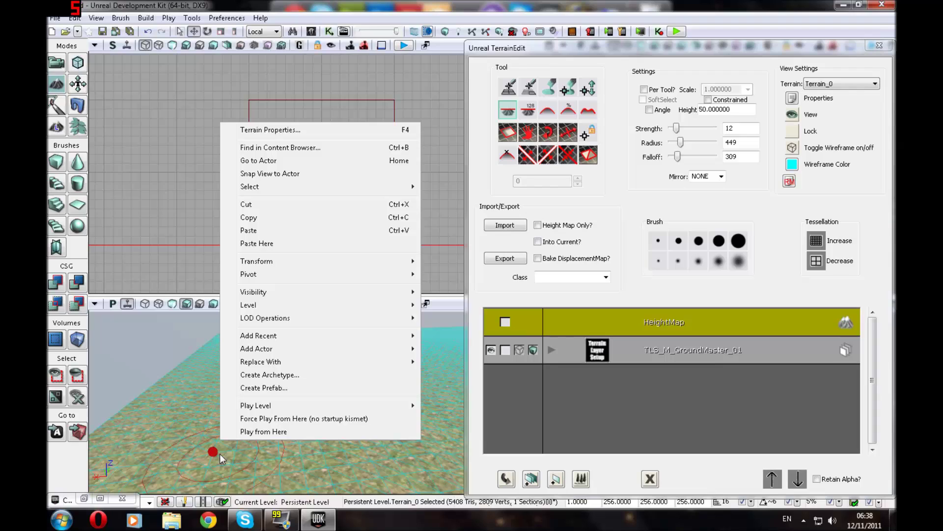
click(220, 453)
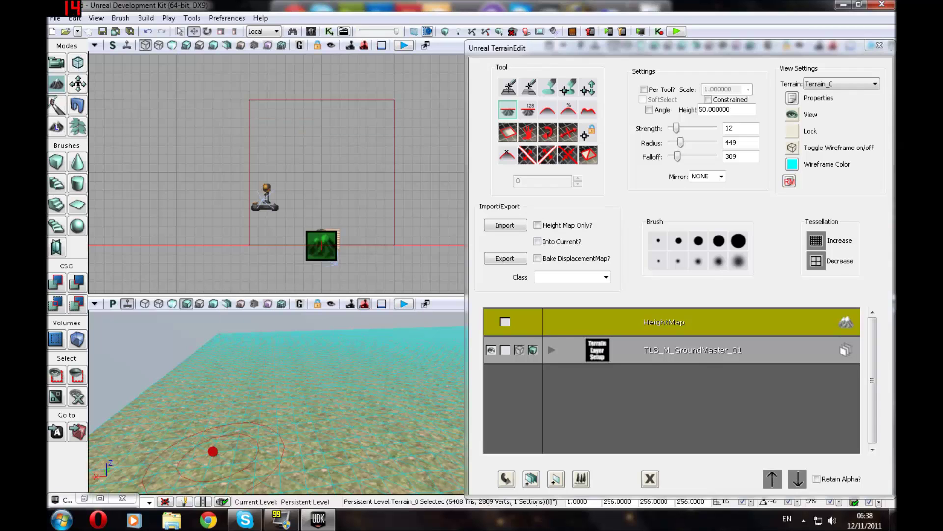
click(213, 452)
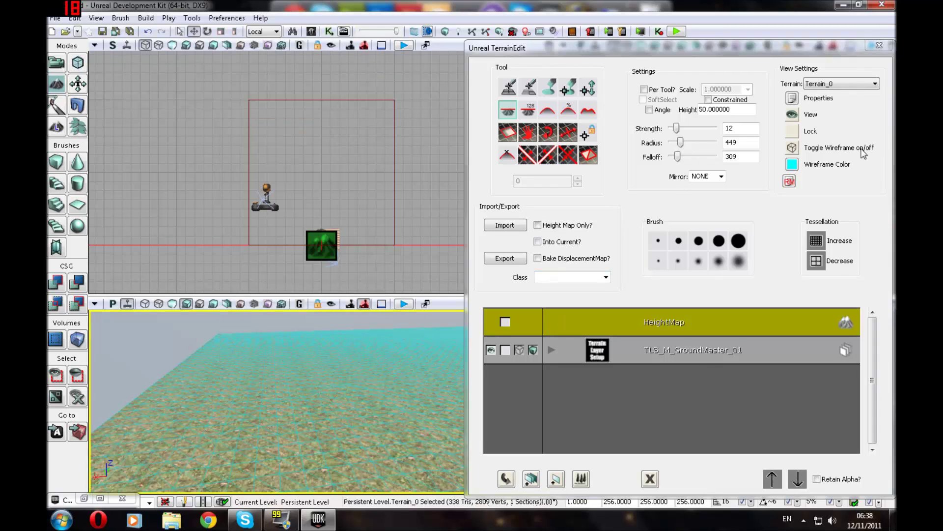
click(792, 148)
drag(362, 414, 130, 450)
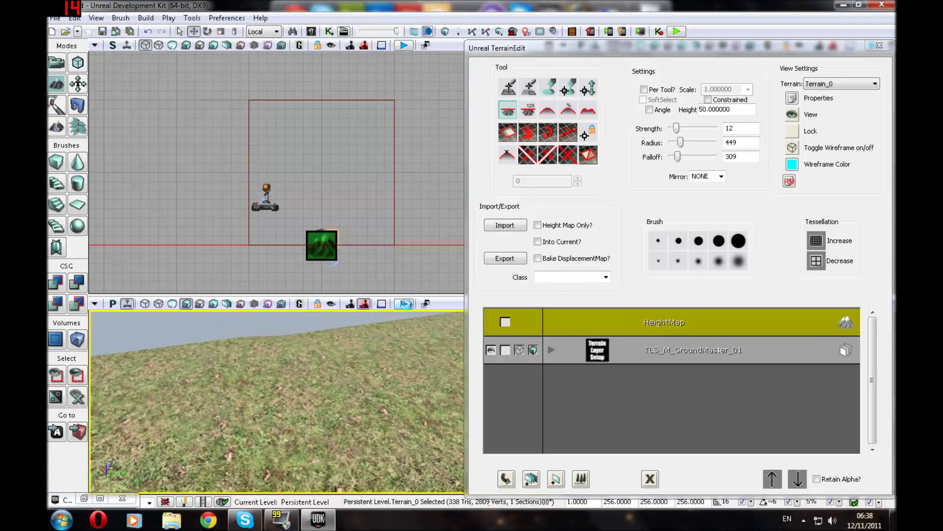
- Play the level in the viewport to examine the ground material at player height
click(404, 303)
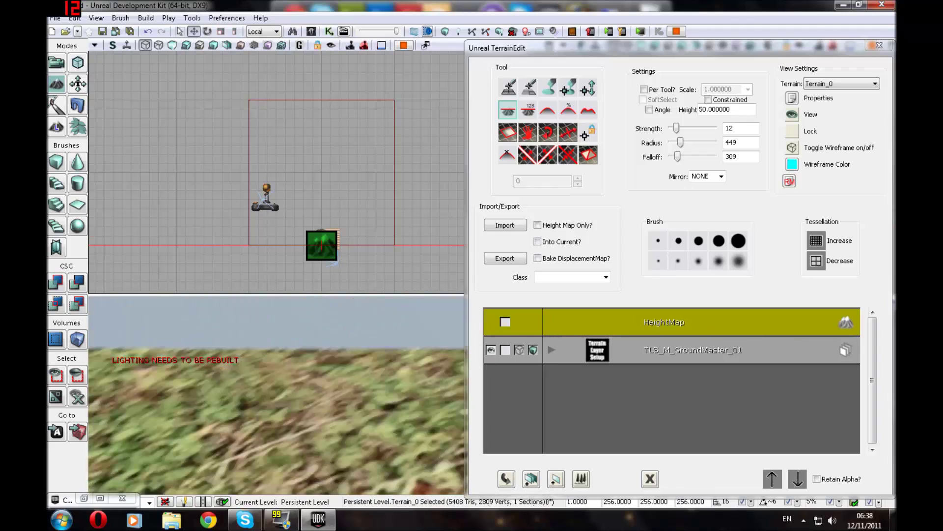
right_drag(276, 396, 319, 376)
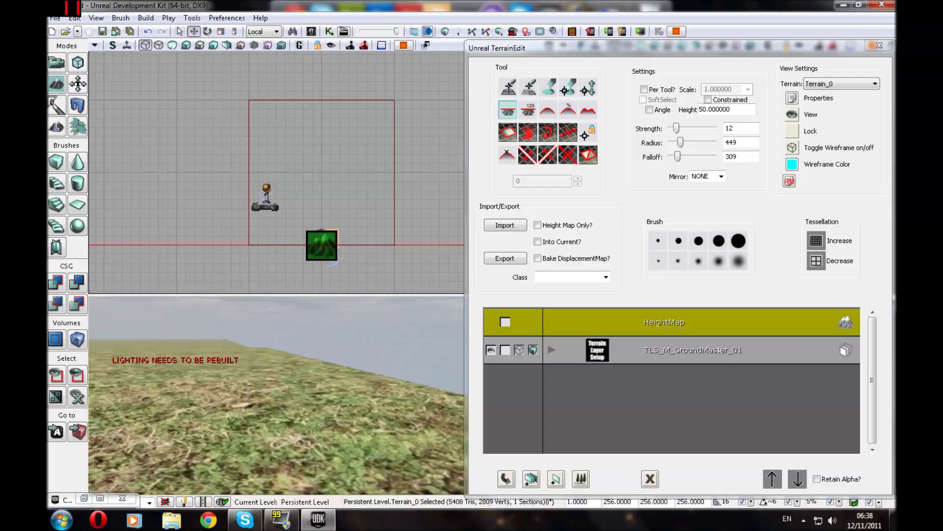